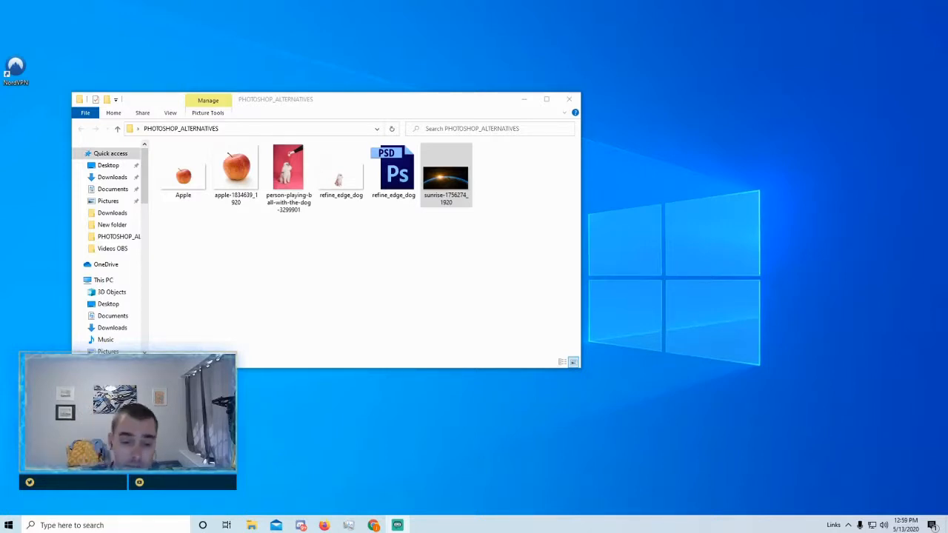
- Switch back to the Photopea window showing Background Tutorial.psd
click(373, 525)
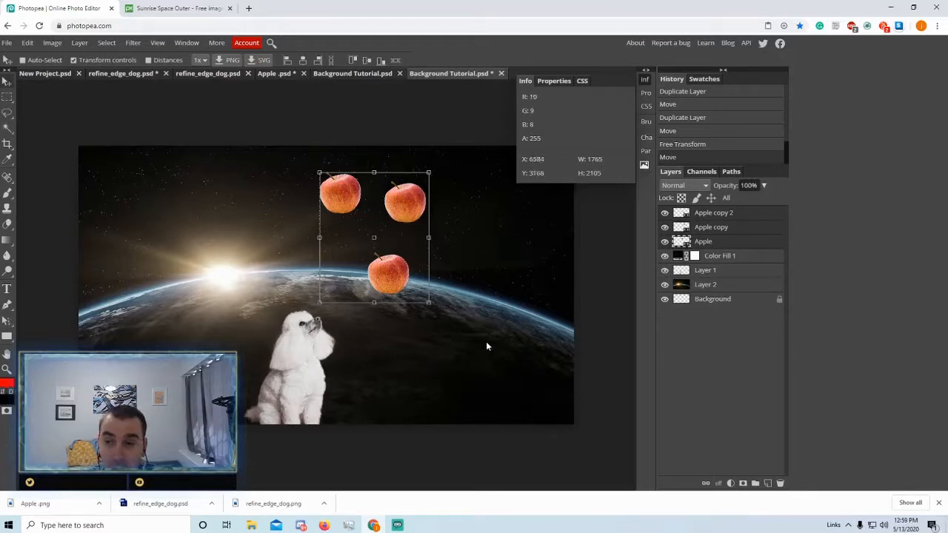
- Select Color Fill 1 to check its Color mode at 73% opacity, and open the File menu
click(721, 258)
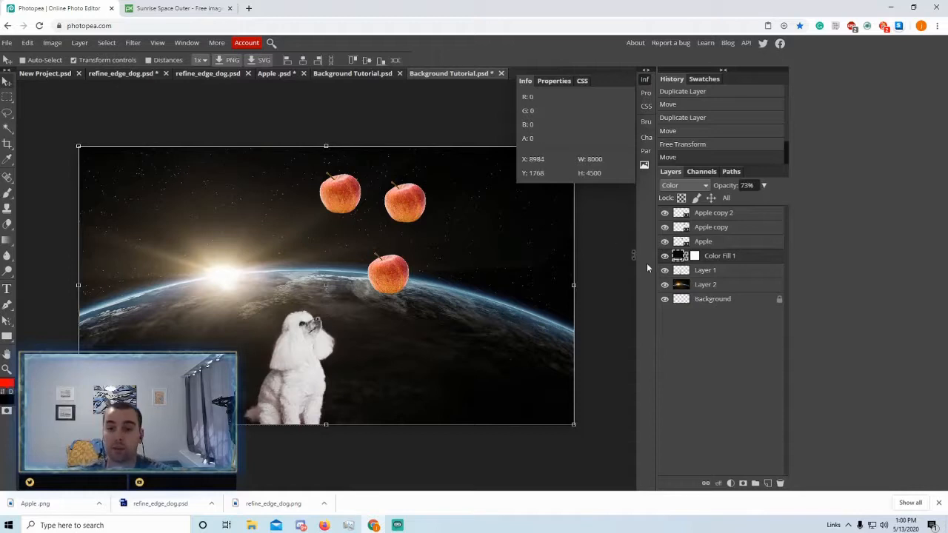
click(7, 43)
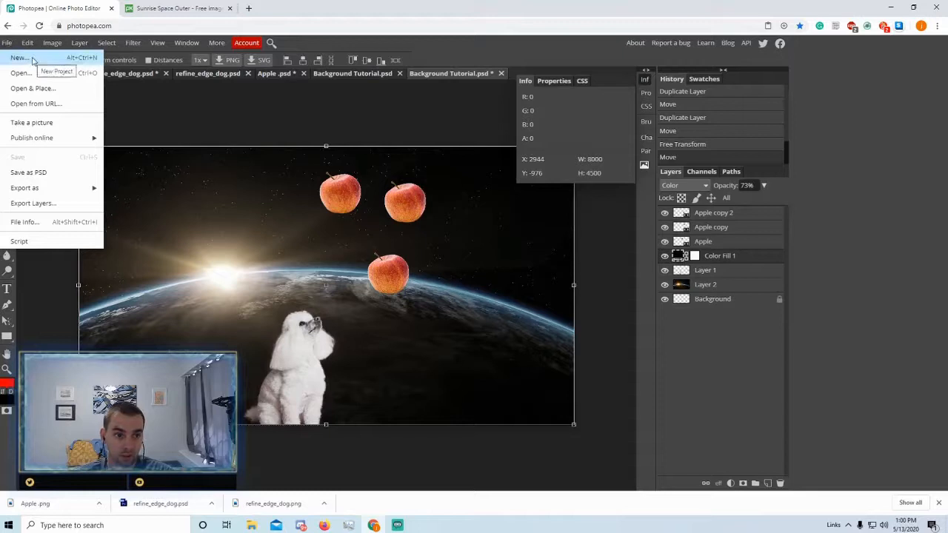
- Start a new project and rename it so it ends in '_background'
click(32, 60)
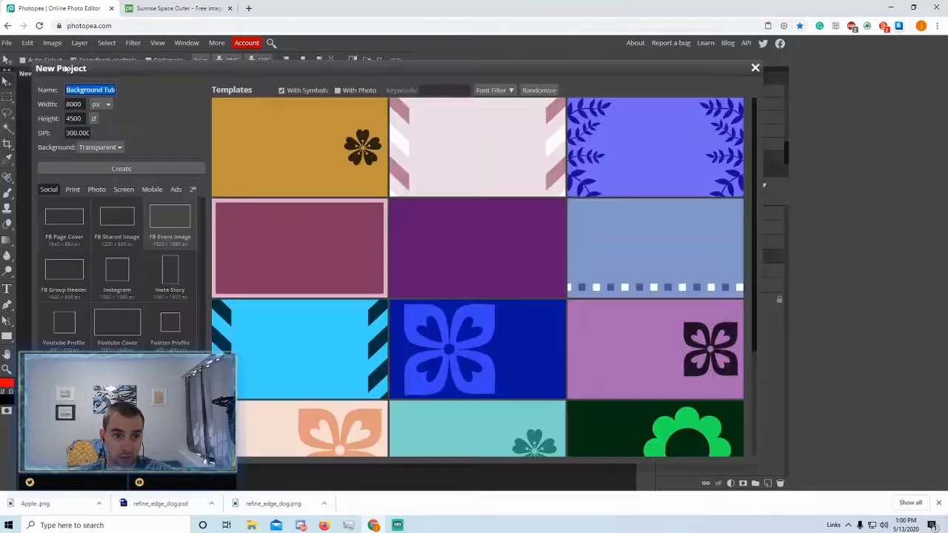
key(BackSpace)
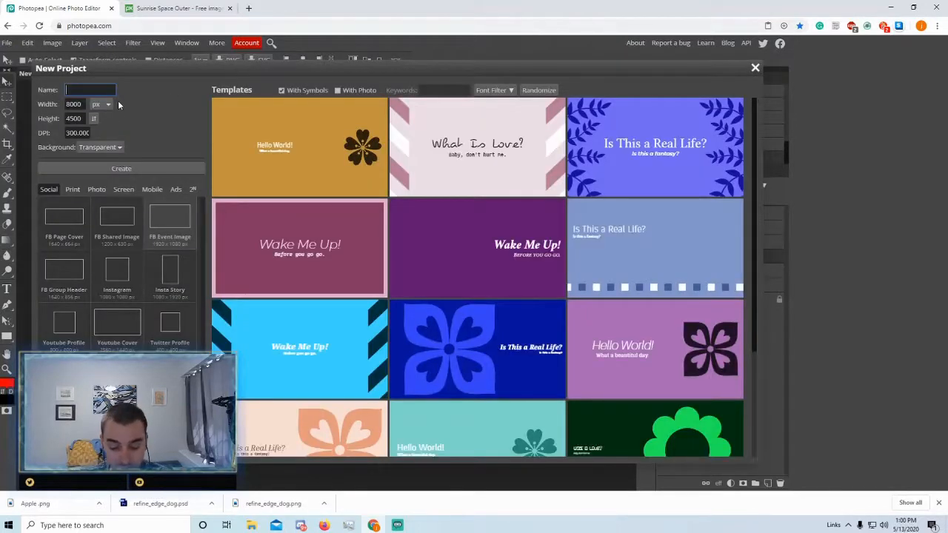
text(Tu)
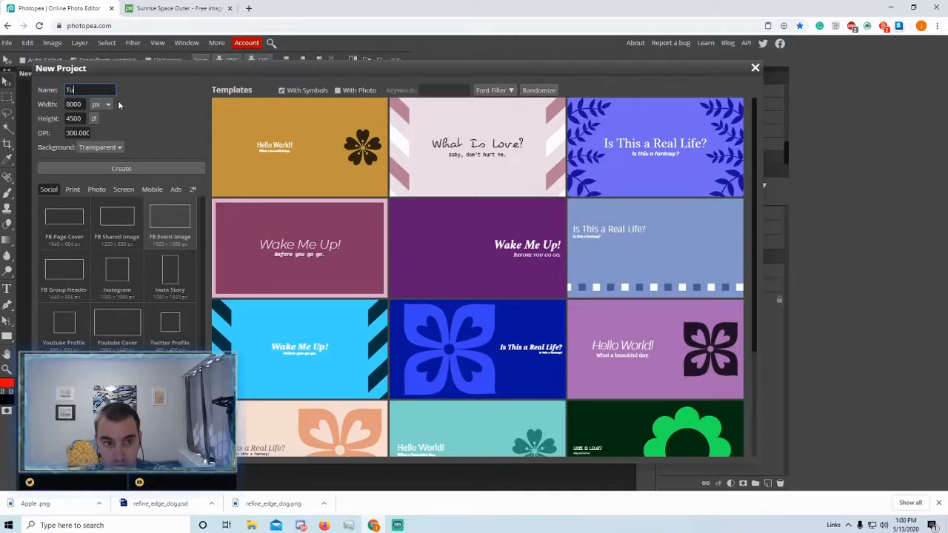
text(torial)
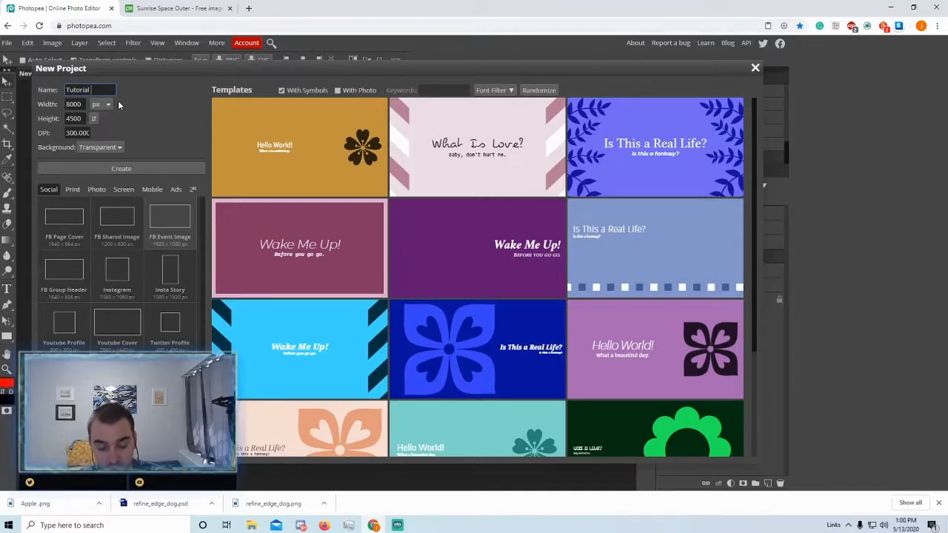
key(Left)
key(Left)
key(Left)
key(Left)
key(Left)
key(Left)
key(Left)
key(Left)
key(Left)
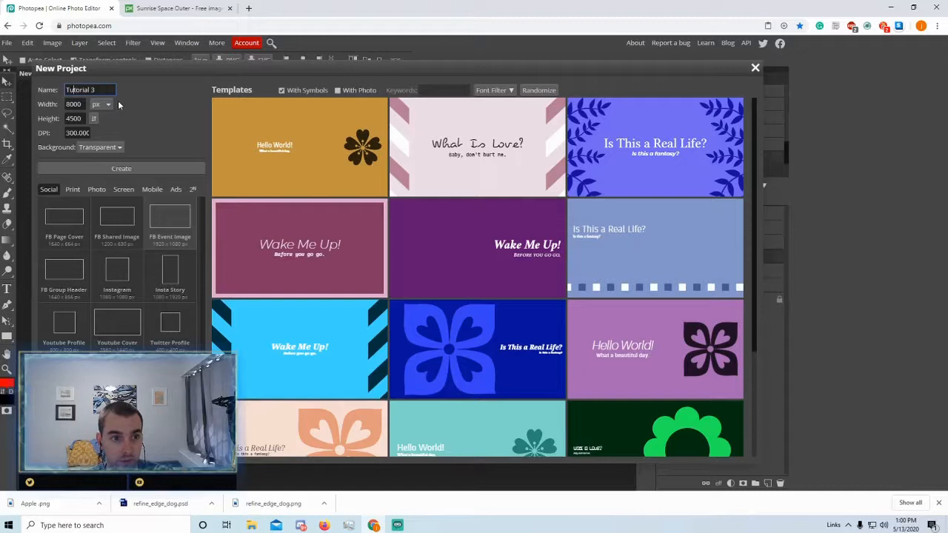
text(Photo)
text(pea_)
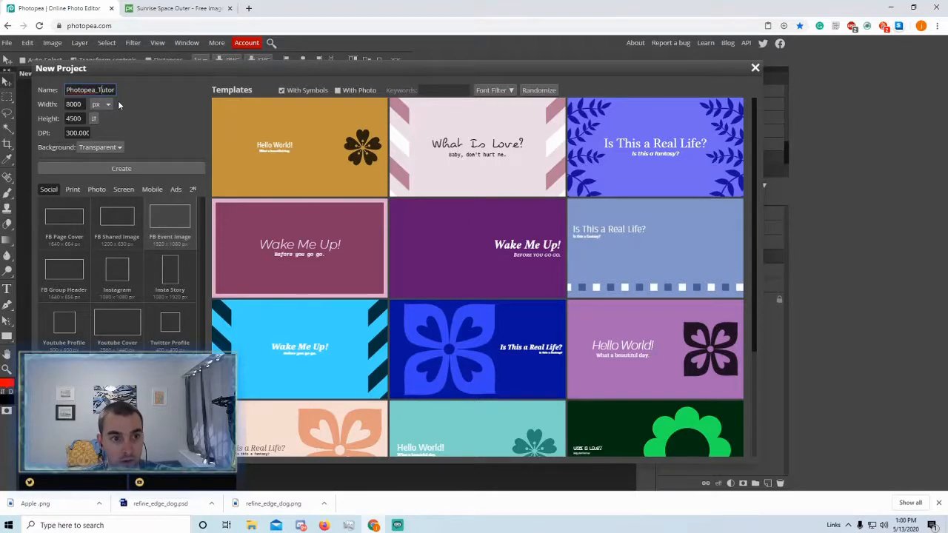
key(End)
key(Left)
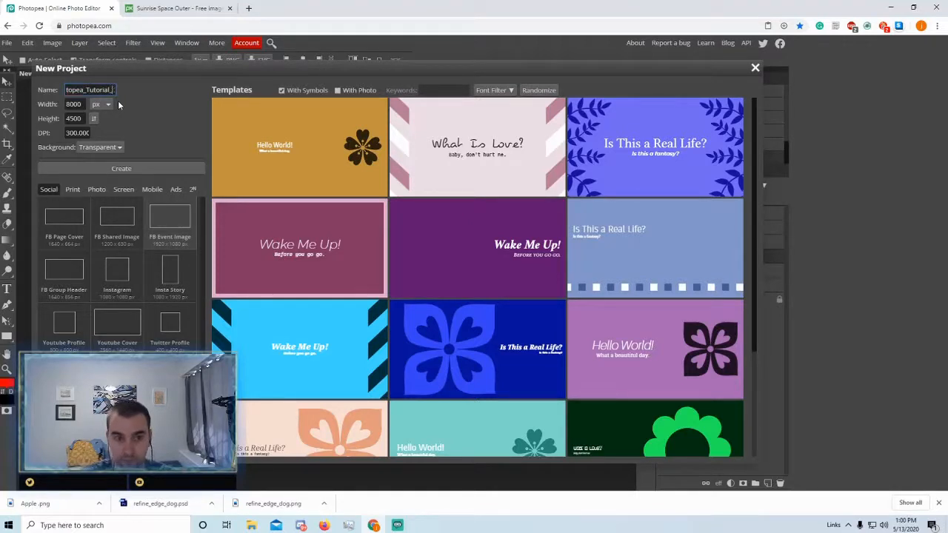
key(shift+Right)
text(_background)
- Set the resolution to 300 DPI and create the blank transparent 8000×4500 px document
click(178, 233)
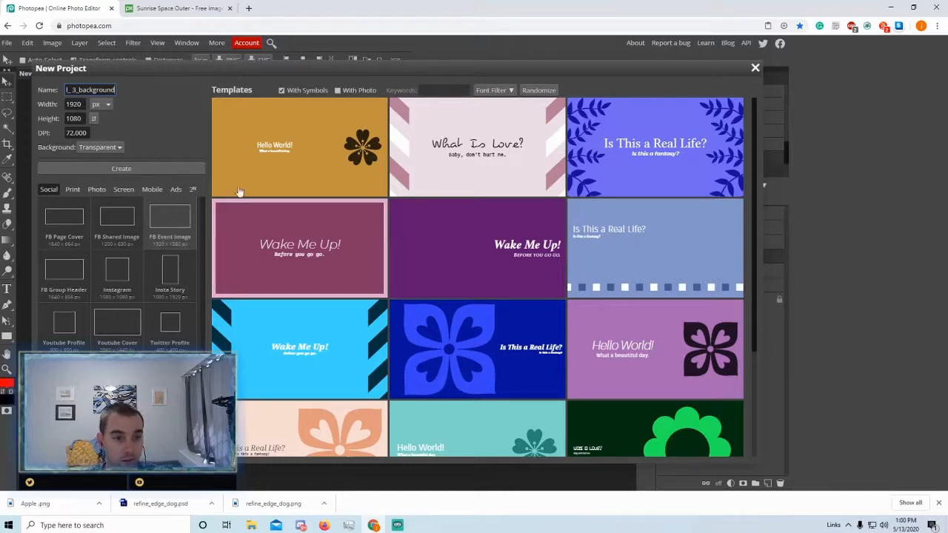
drag(86, 133, 20, 129)
text(3)
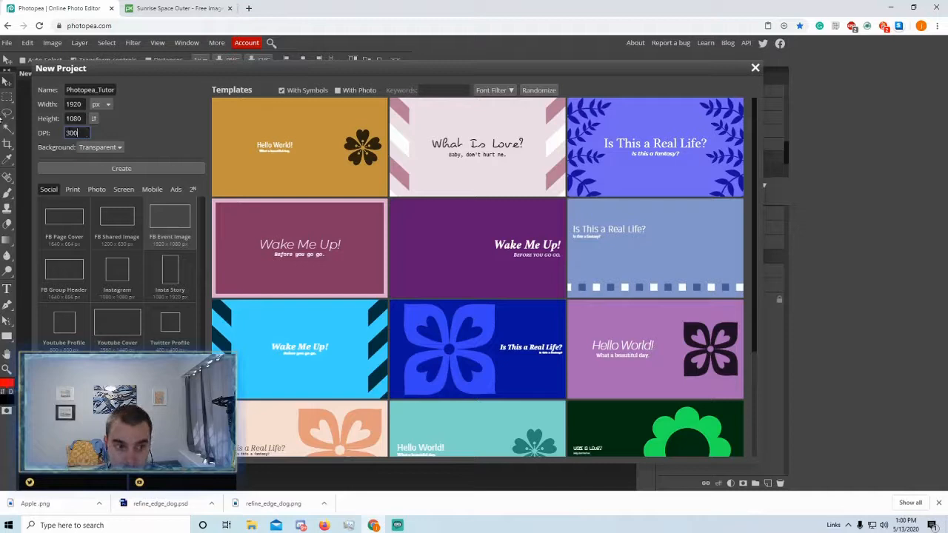
click(158, 169)
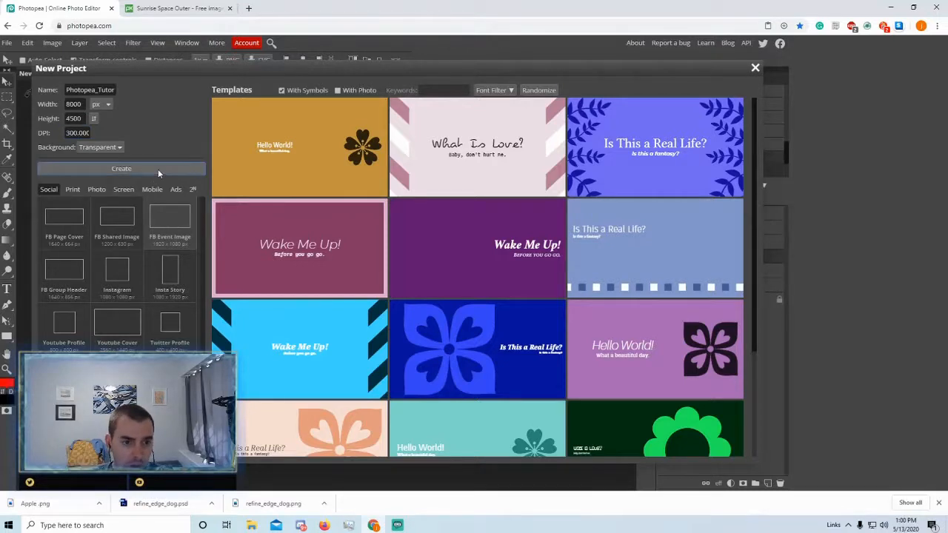
click(158, 169)
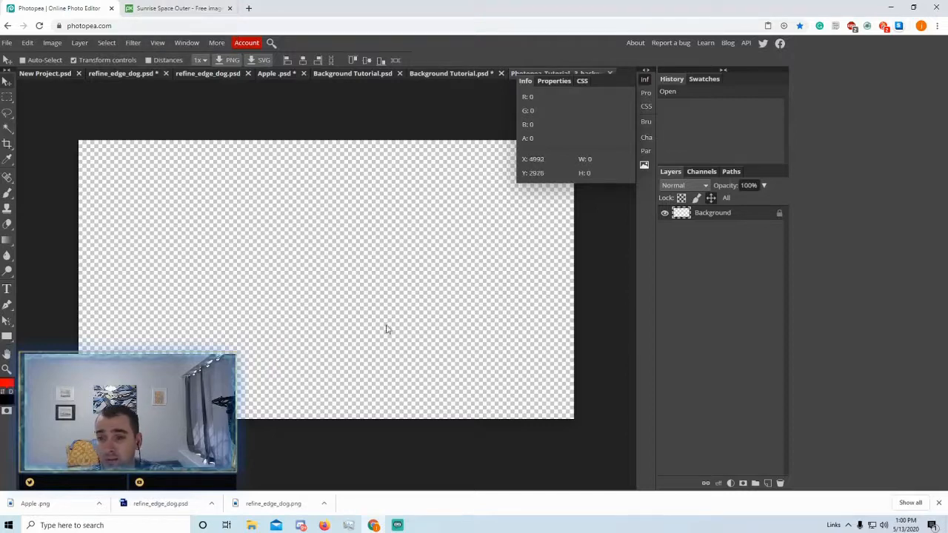
click(201, 8)
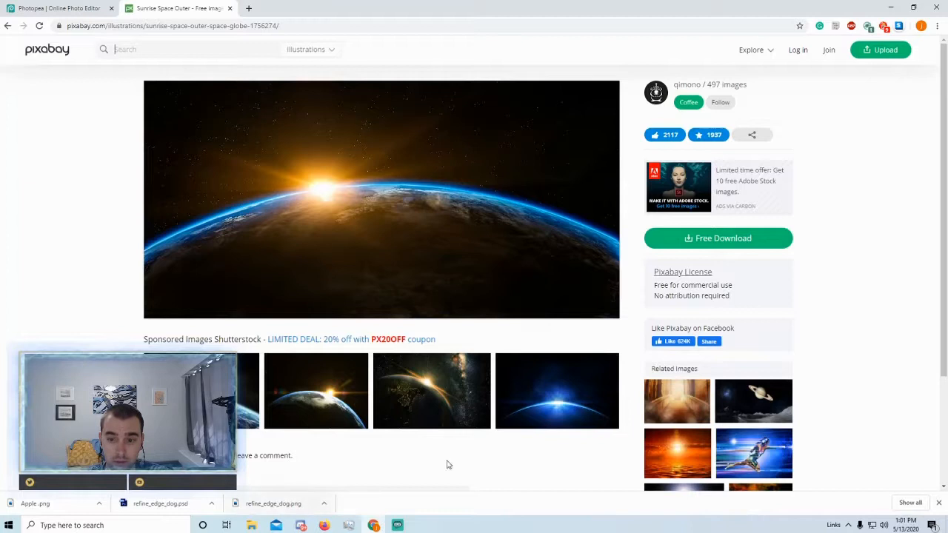
- View the sunrise image's Free Download sizes, then switch to its folder in File Explorer
click(720, 237)
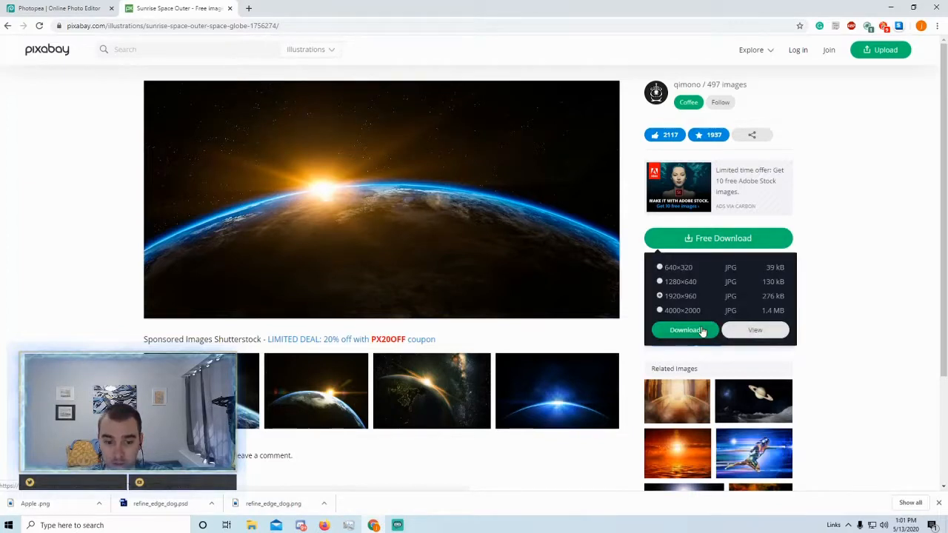
click(251, 524)
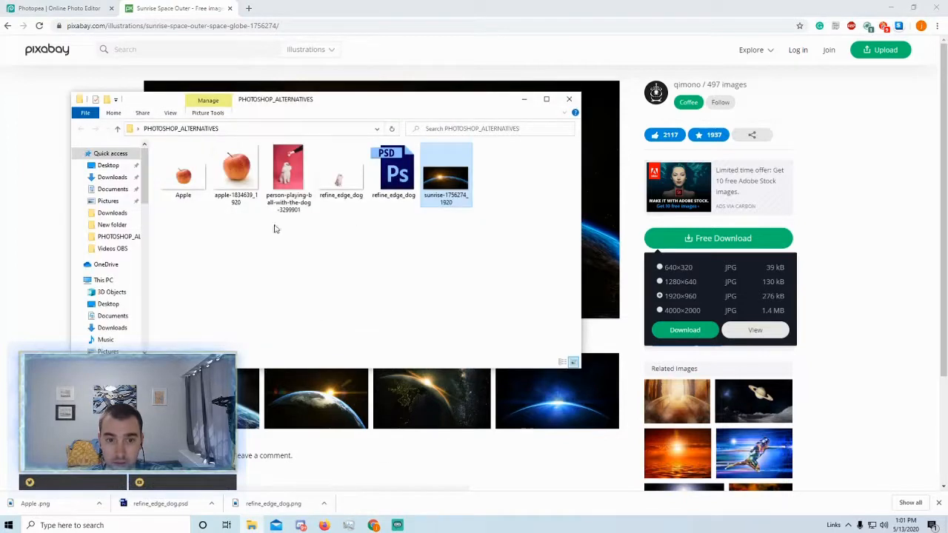
- Place sunrise-1756274_1920 into the new document, scaled to 480.42% to fill the canvas
click(84, 10)
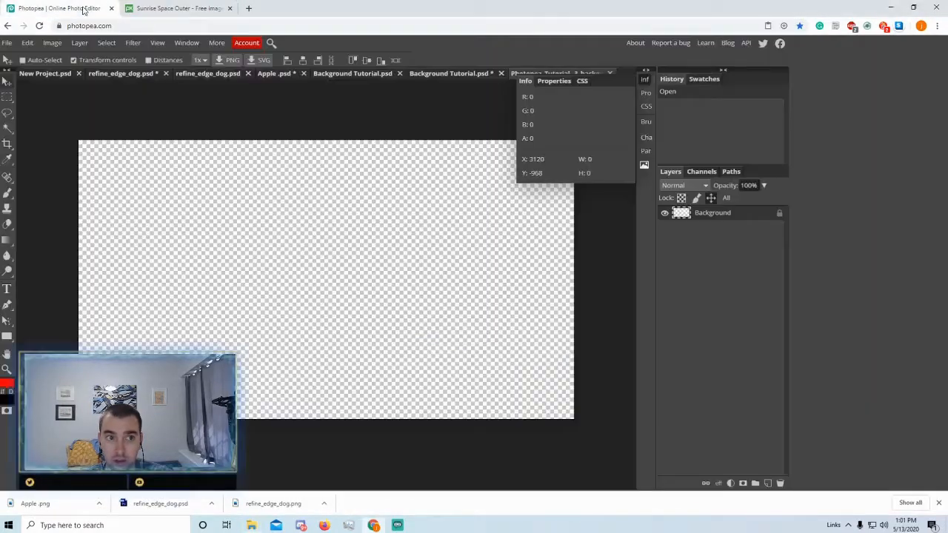
click(6, 43)
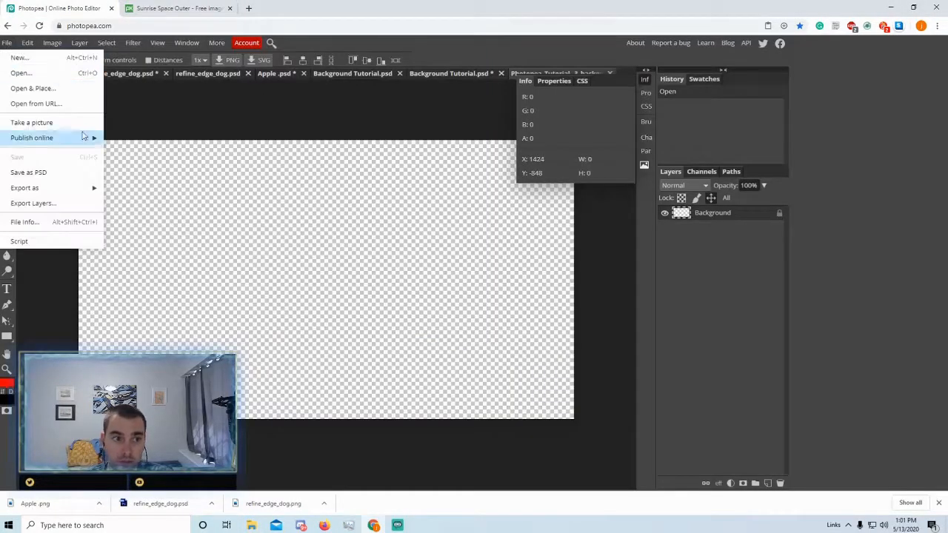
click(32, 88)
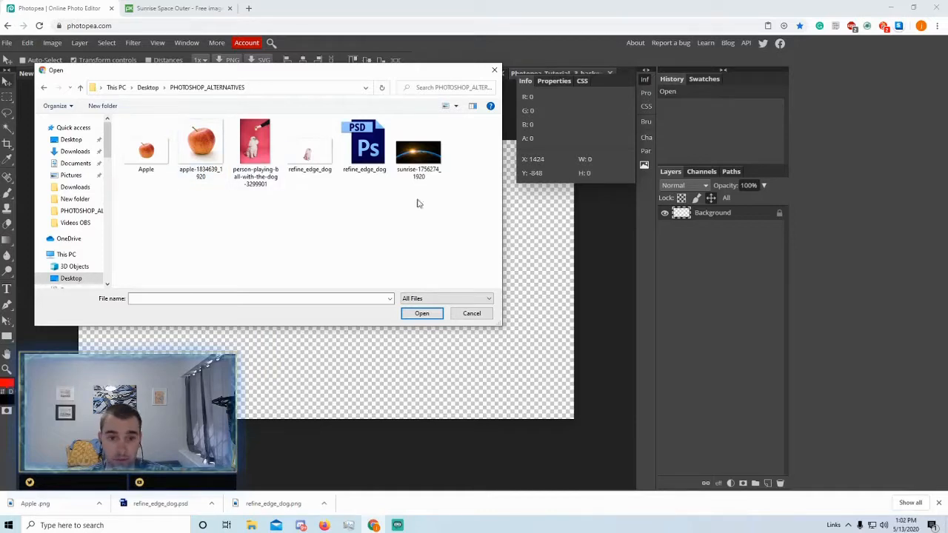
click(421, 163)
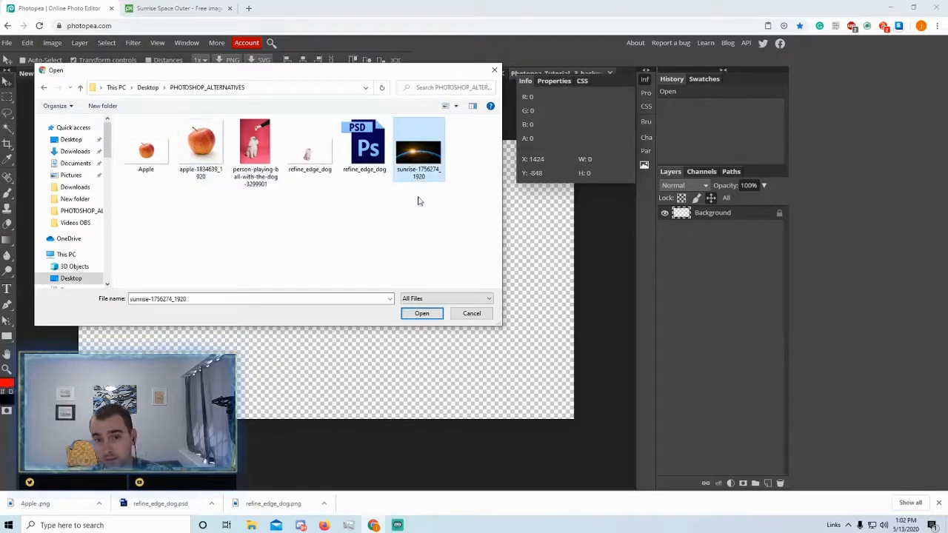
click(421, 313)
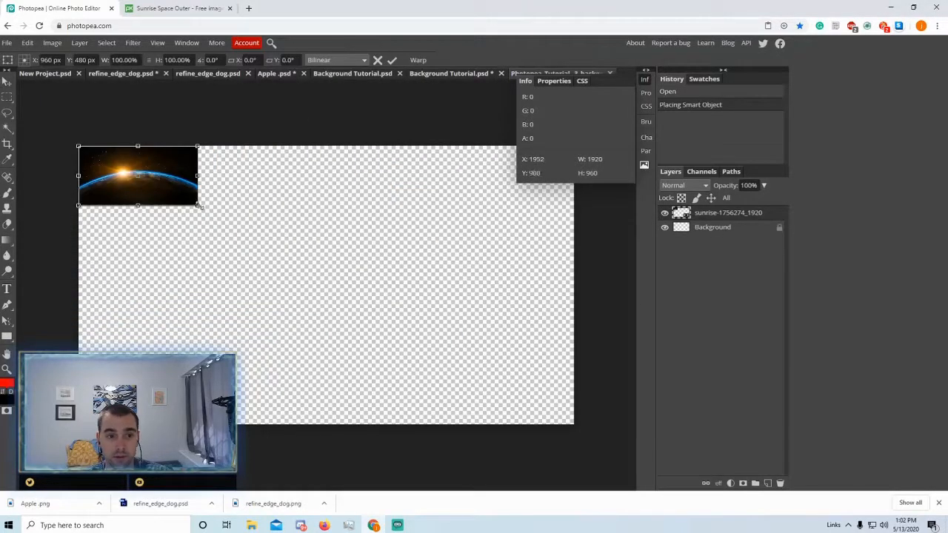
drag(197, 205, 621, 452)
drag(632, 490, 650, 503)
mouse_move(402, 211)
mouse_down()
mouse_move(387, 215)
mouse_move(397, 210)
mouse_up()
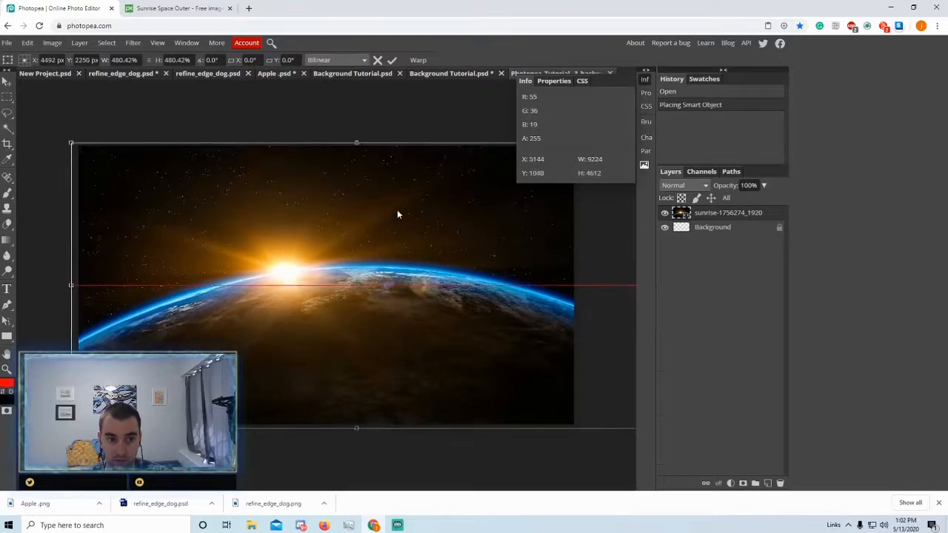
click(393, 60)
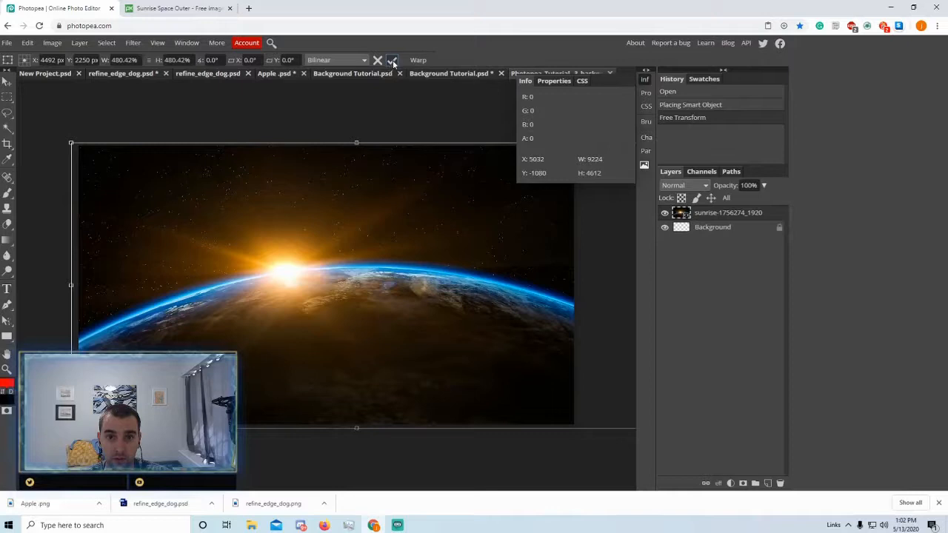
click(393, 60)
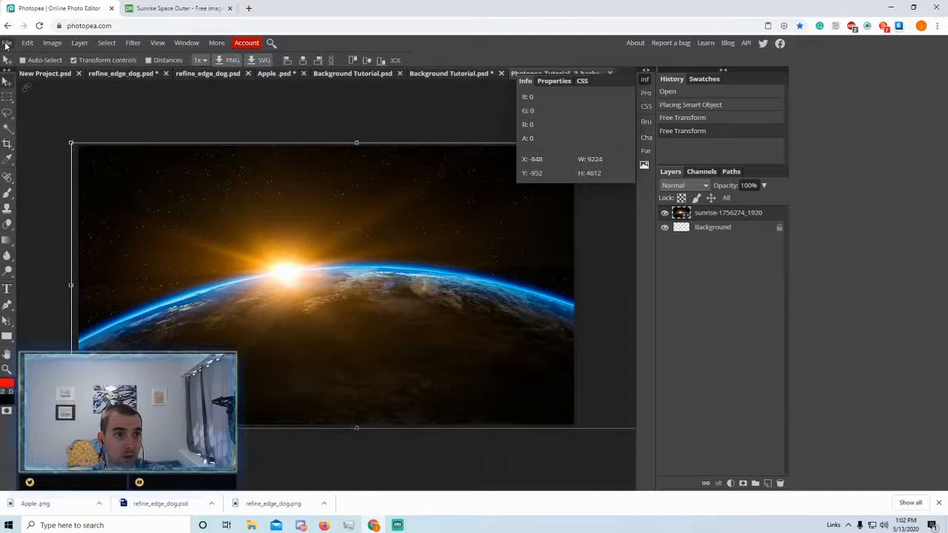
- Place the refine_edge_dog poodle cut-out into the composite
click(9, 43)
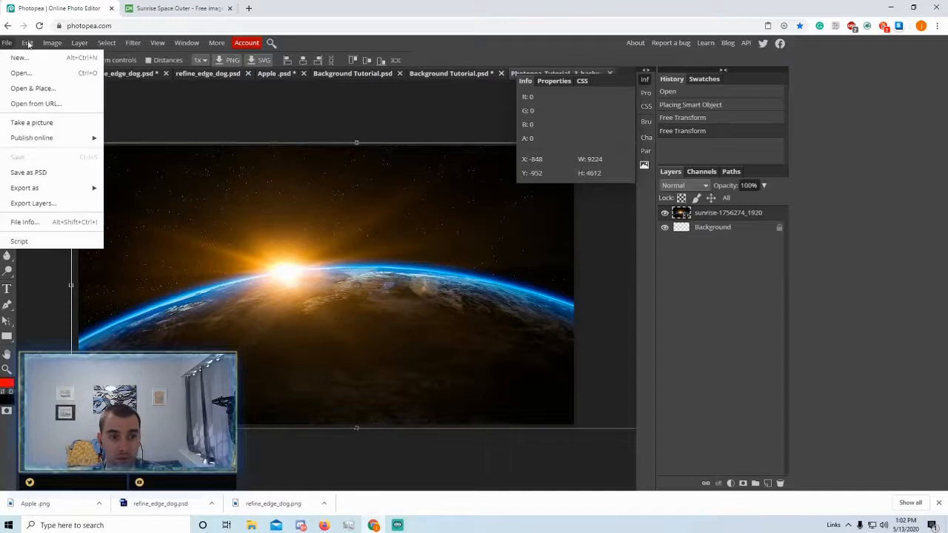
click(24, 88)
click(319, 151)
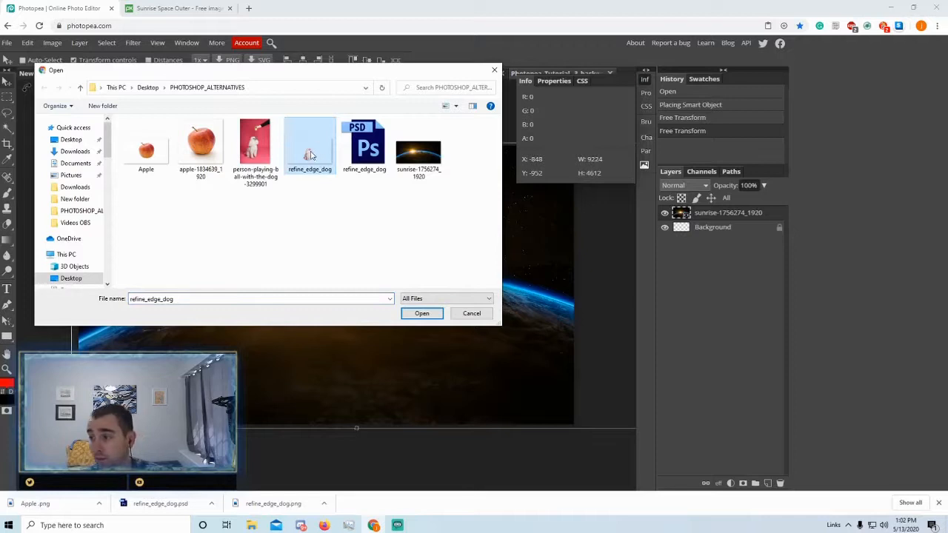
click(421, 313)
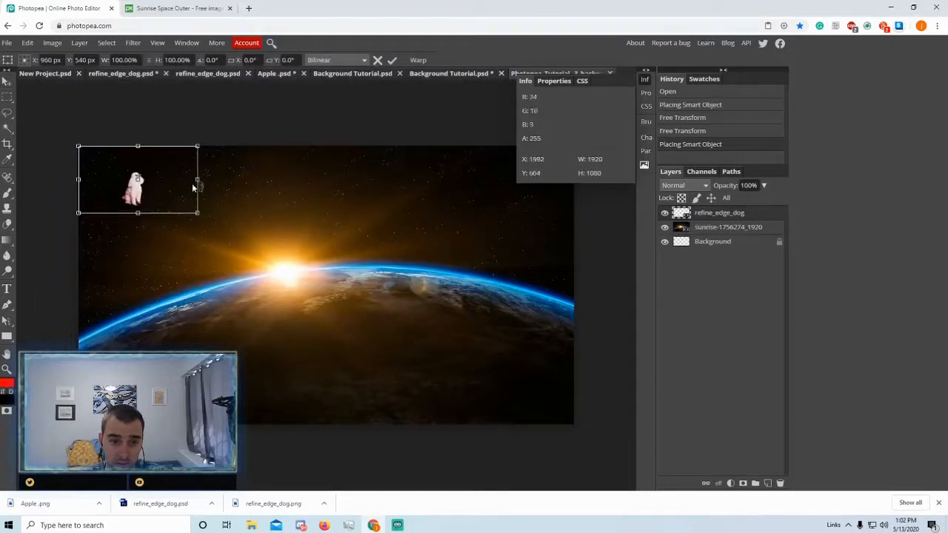
- Enlarge the poodle to 450.83% and position it at the lower left on Earth's edge
drag(137, 191, 234, 416)
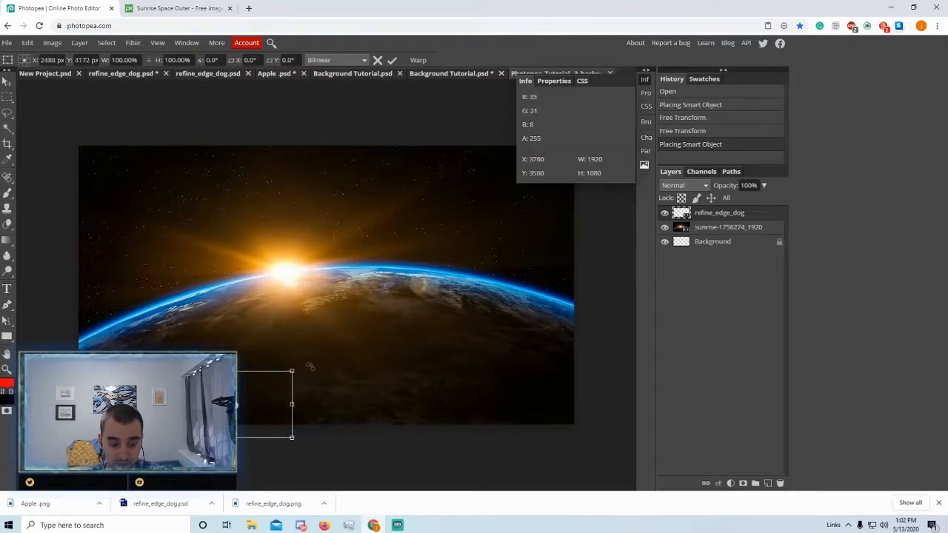
drag(292, 370, 399, 311)
drag(278, 396, 172, 404)
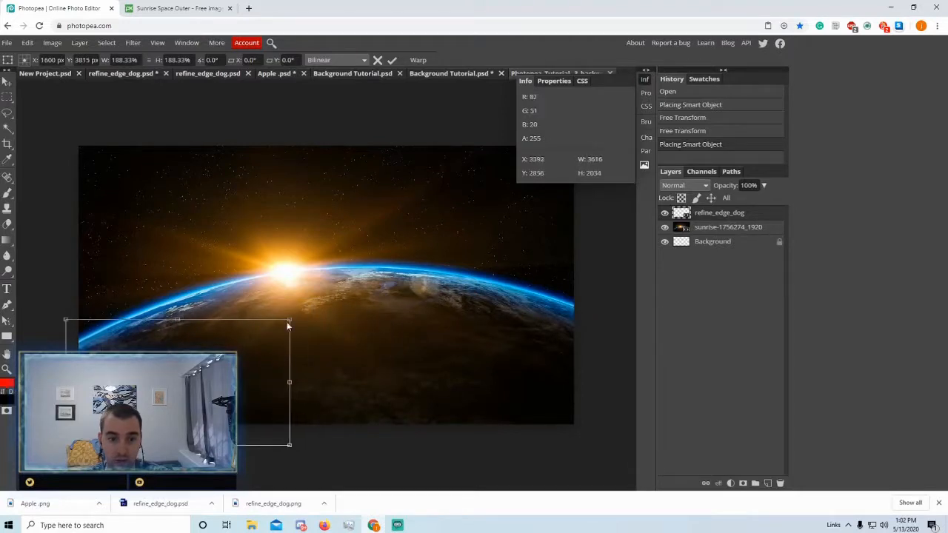
drag(289, 319, 370, 274)
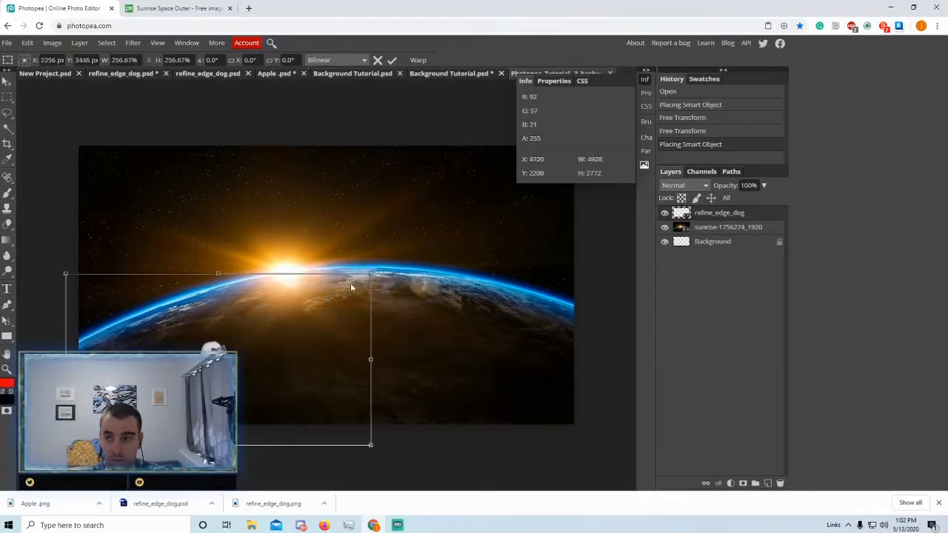
drag(213, 381, 198, 381)
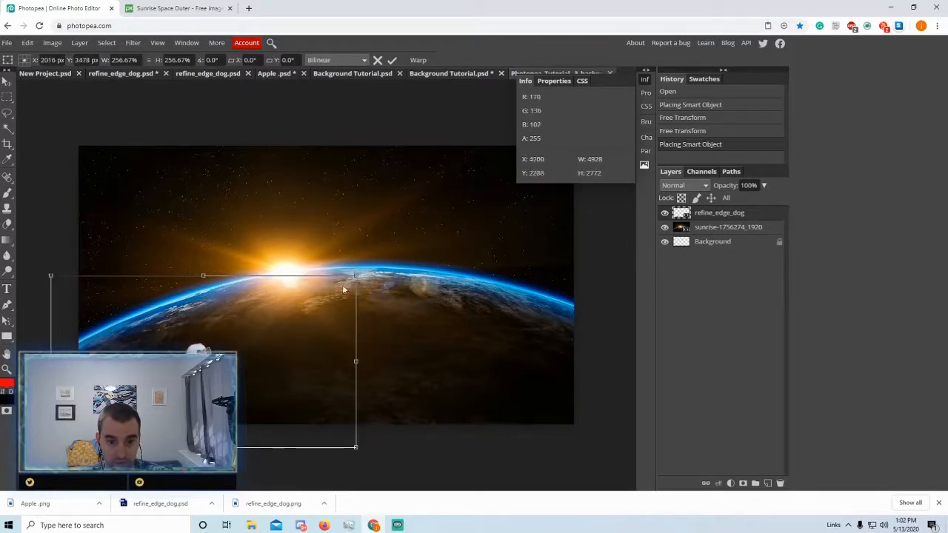
drag(357, 274, 456, 219)
drag(249, 324, 198, 342)
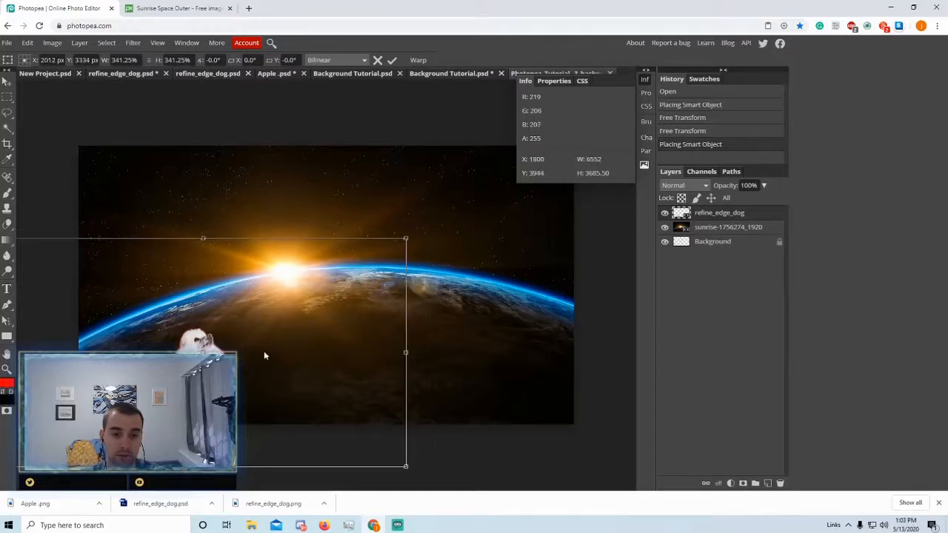
drag(430, 220, 561, 146)
drag(244, 347, 193, 352)
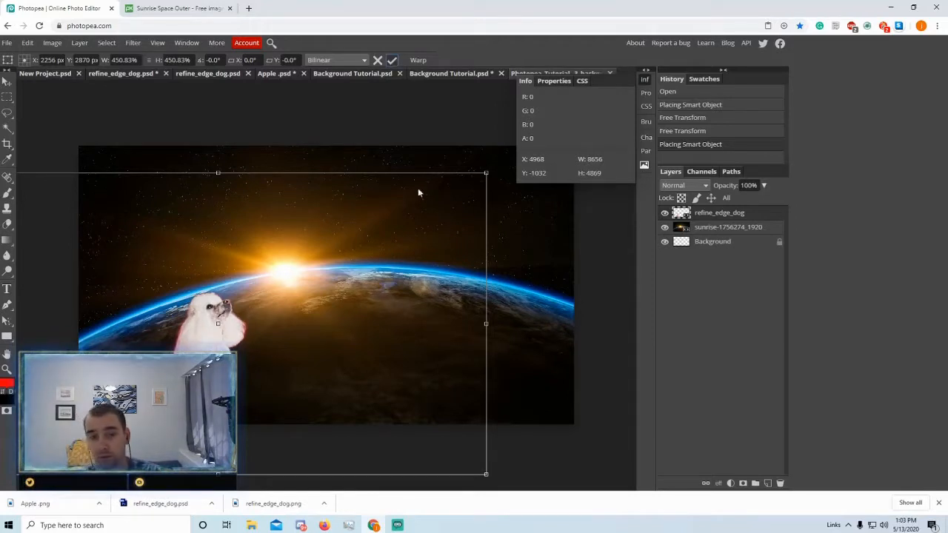
key(Return)
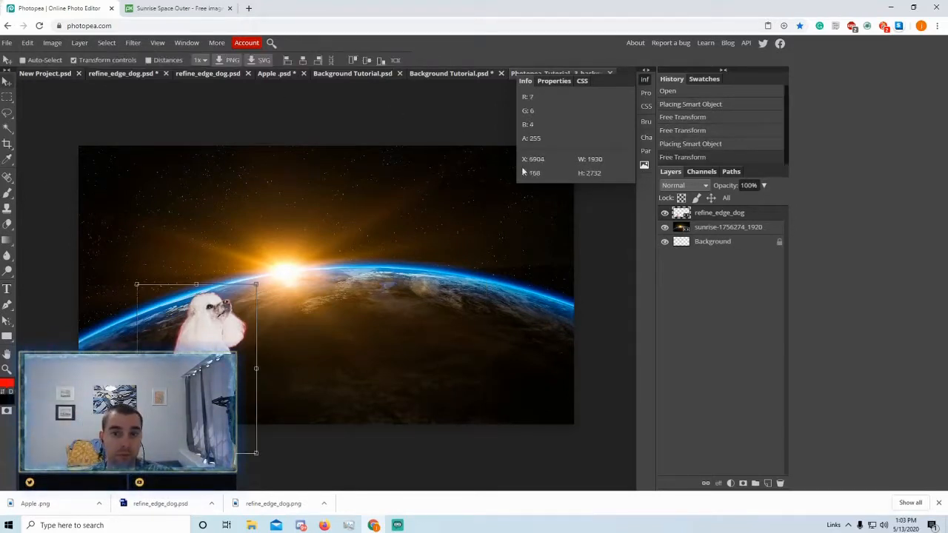
- Place and enlarge the Apple image above the sunrise, then Alt-drag a copy to the right
click(7, 42)
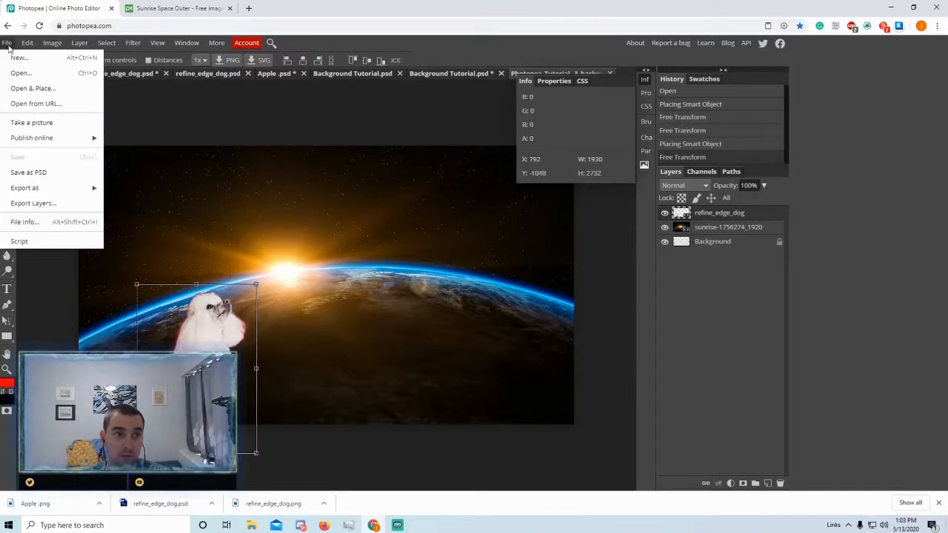
click(30, 88)
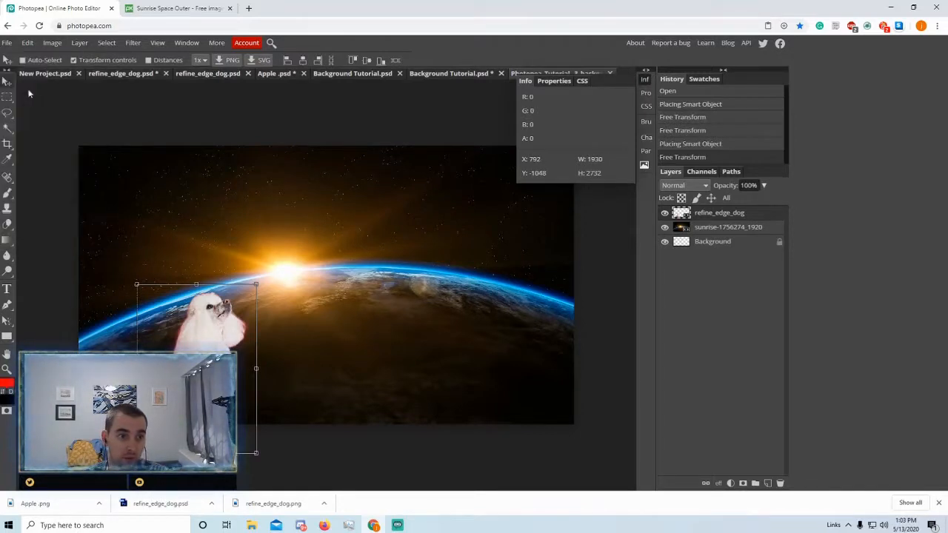
click(146, 148)
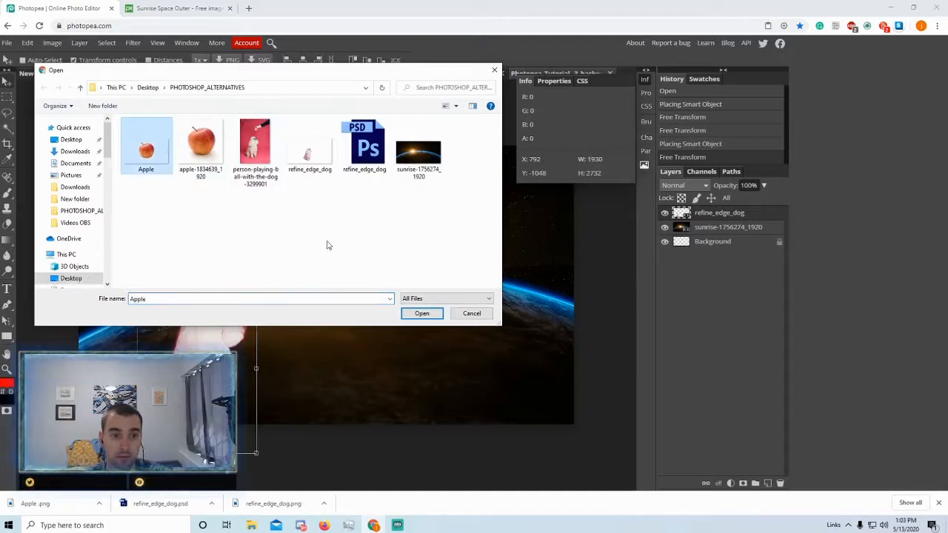
click(422, 313)
drag(148, 177, 254, 259)
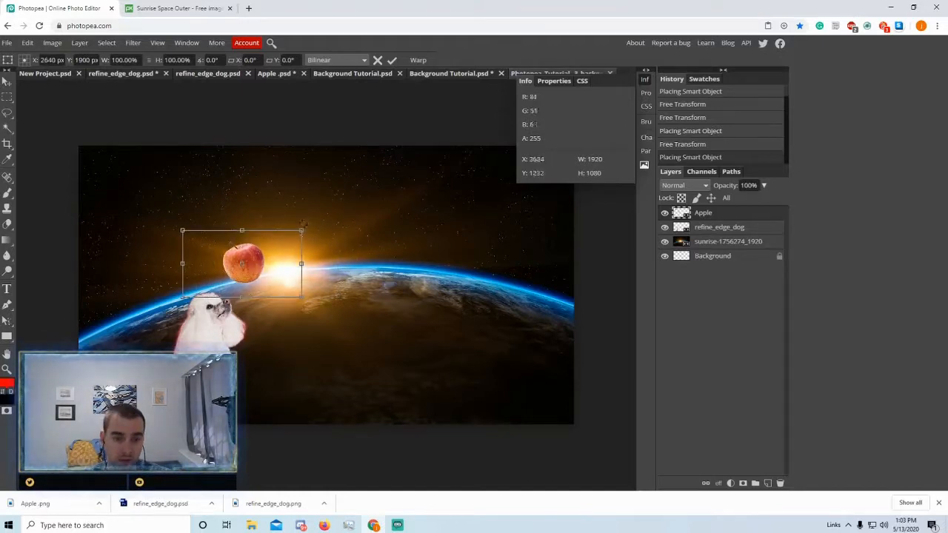
drag(299, 234, 371, 195)
drag(297, 254, 285, 262)
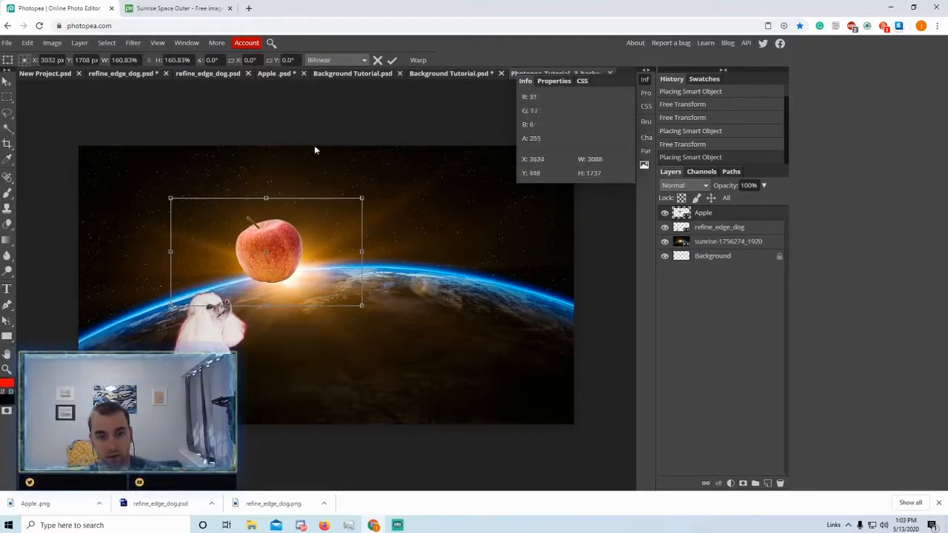
click(393, 61)
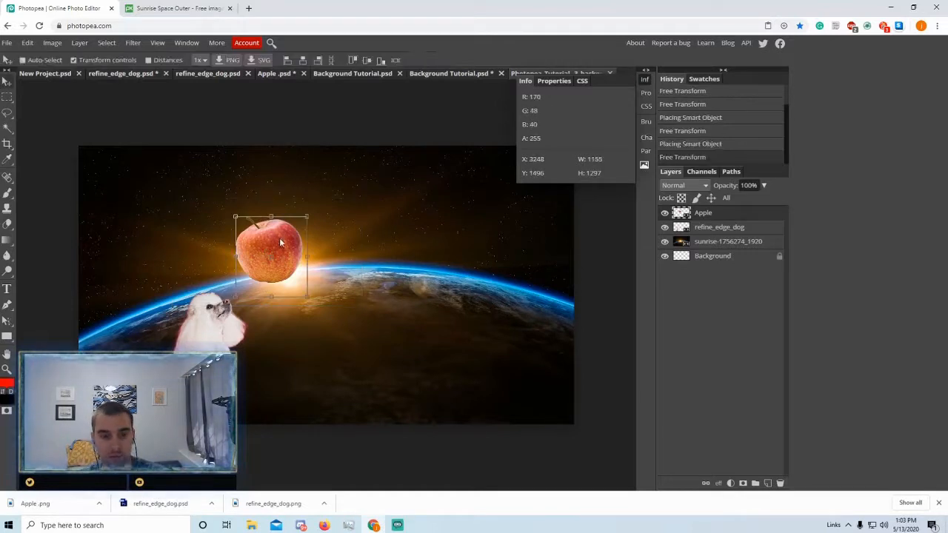
drag(283, 245, 371, 284)
drag(394, 250, 365, 254)
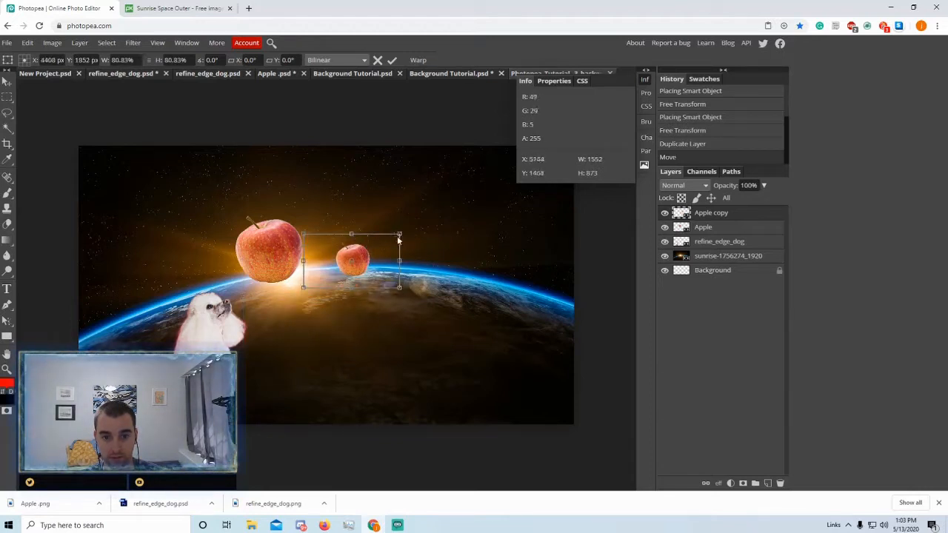
- Shrink Apple copy over the Earth and scale a small third apple, Apple copy 2, high in the sky
drag(362, 259, 308, 186)
click(391, 61)
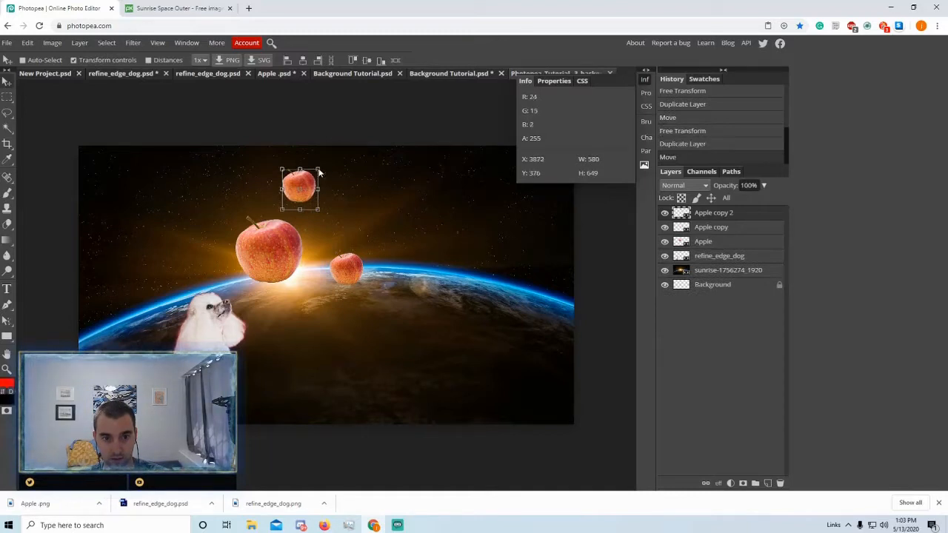
key(ctrl+t)
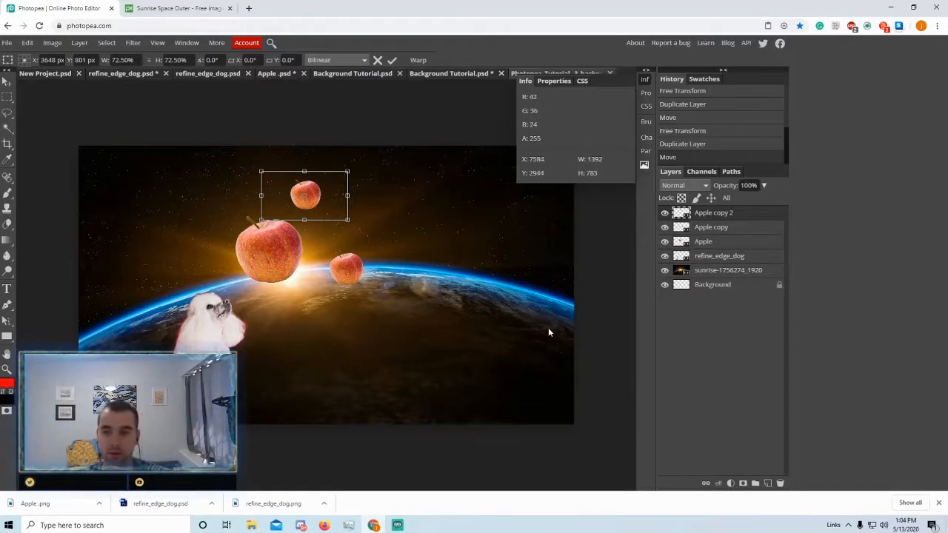
click(722, 255)
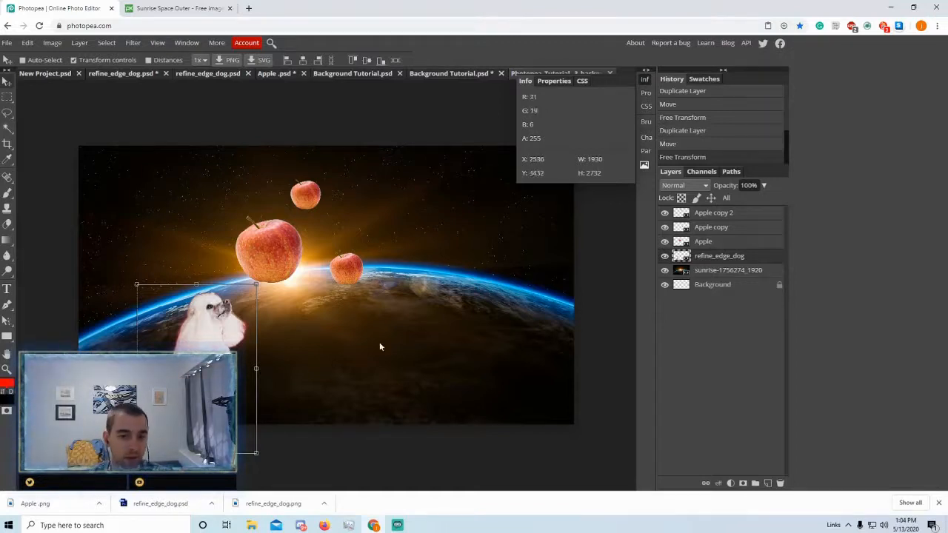
click(740, 216)
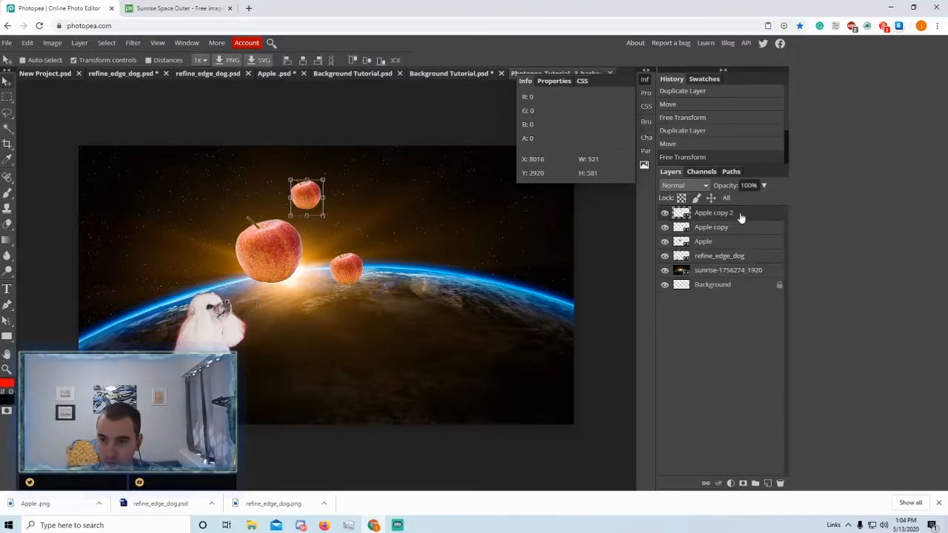
- Add a Color Fill layer on top and change its colour from red to near-black #030303
click(730, 483)
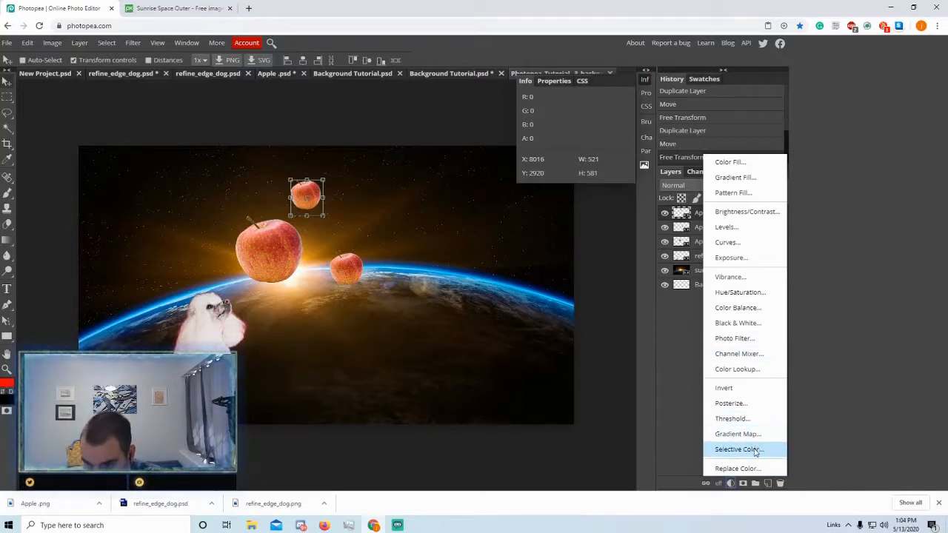
click(729, 163)
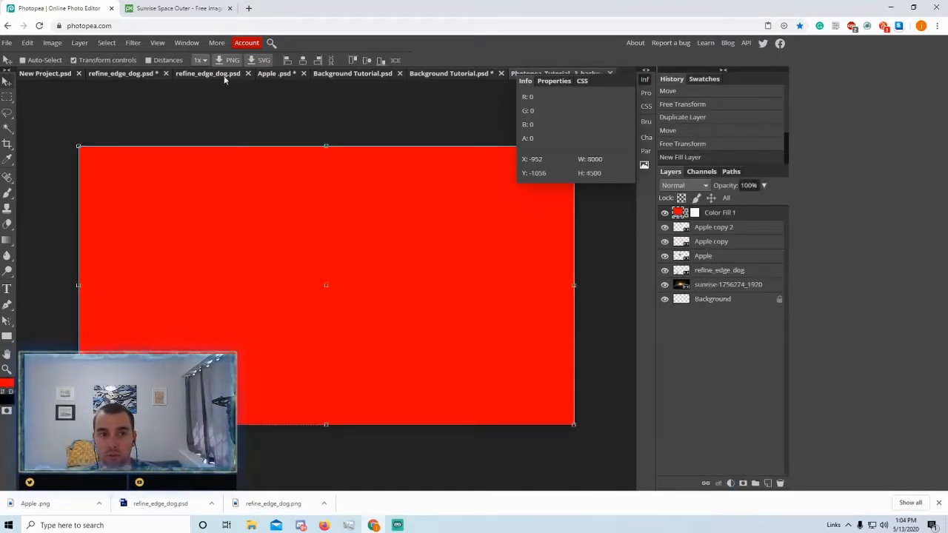
click(679, 214)
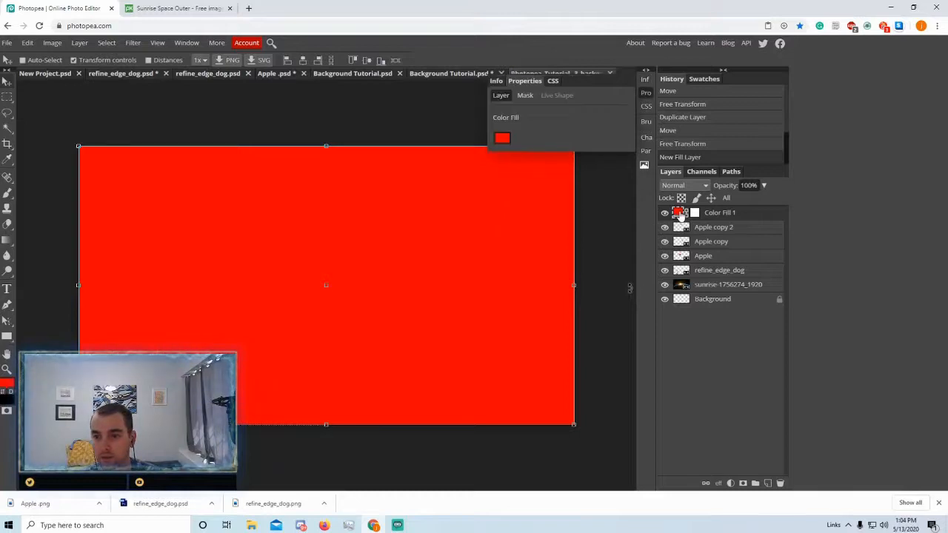
click(503, 137)
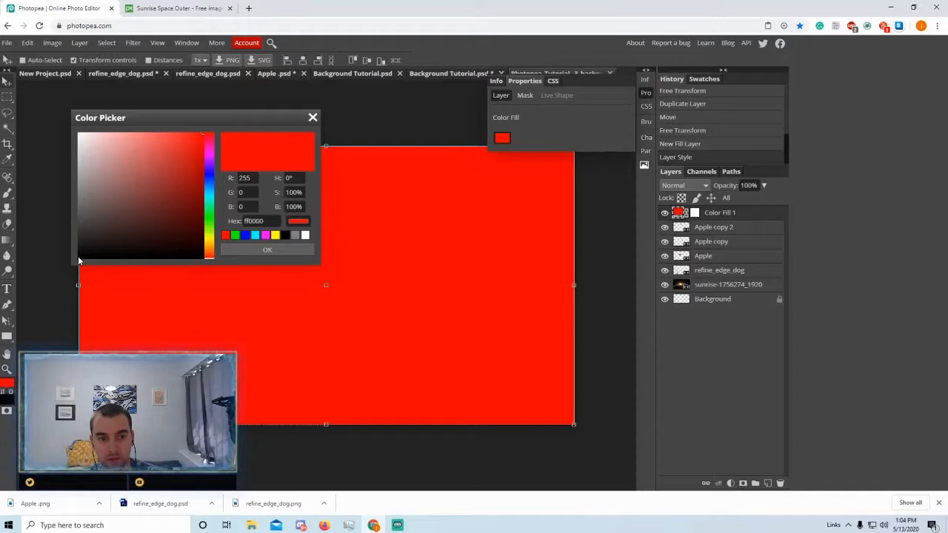
click(79, 259)
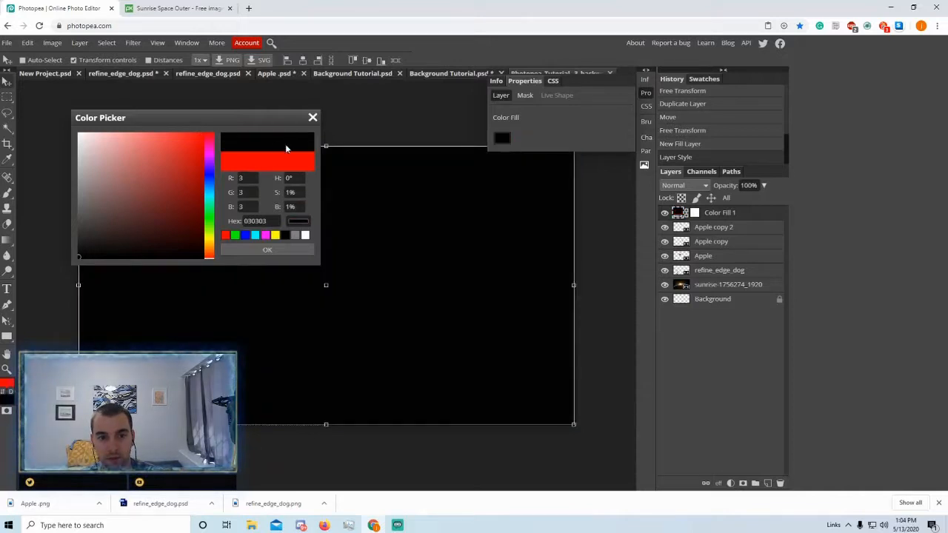
click(268, 250)
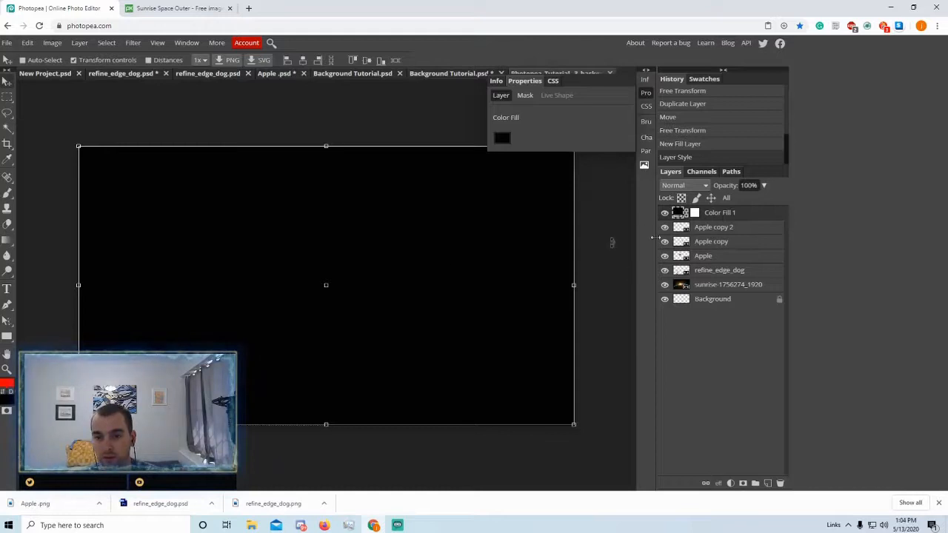
right_click(715, 215)
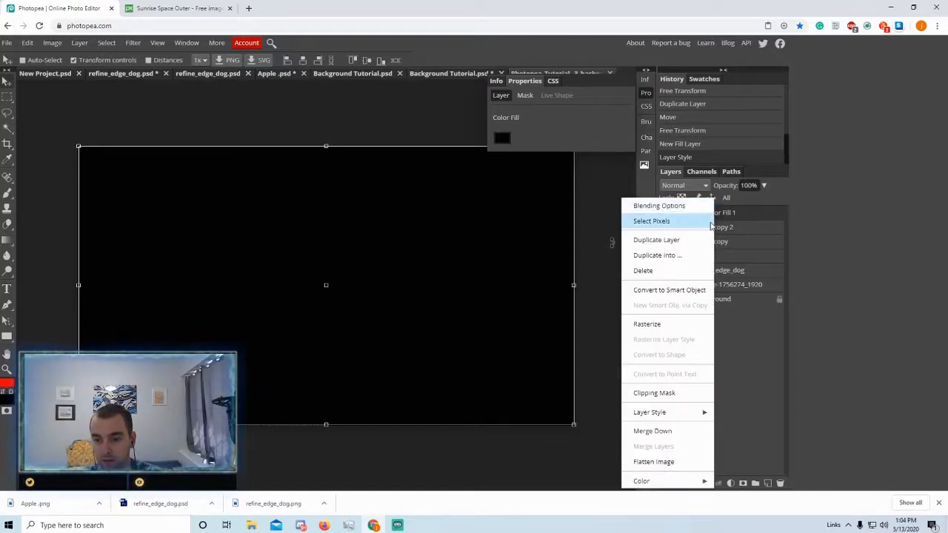
- Switch Color Fill 1's blend mode to Color and set its opacity to 71%
click(700, 185)
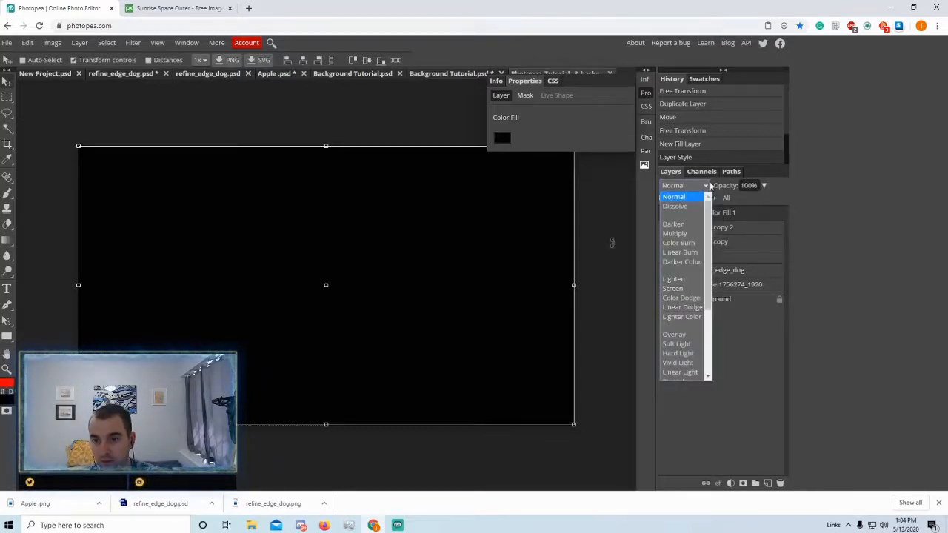
click(729, 225)
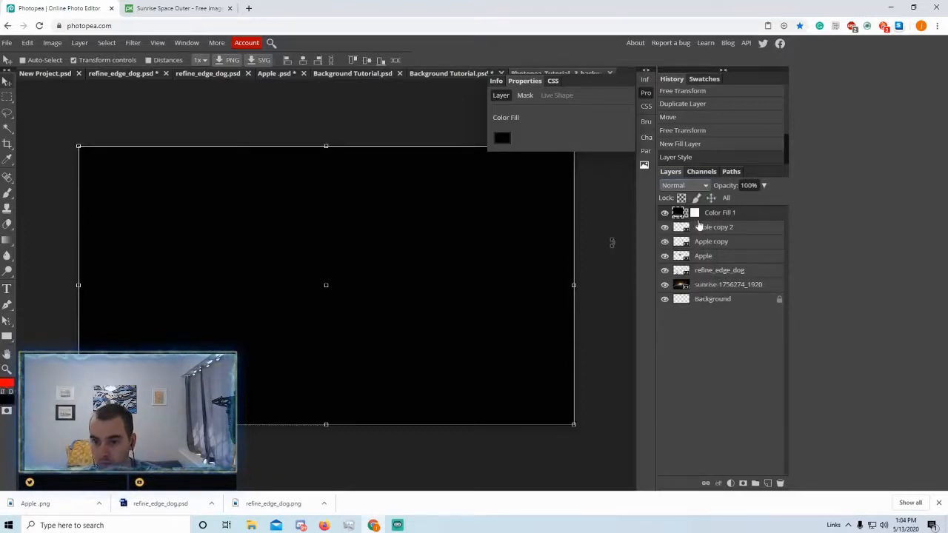
click(684, 186)
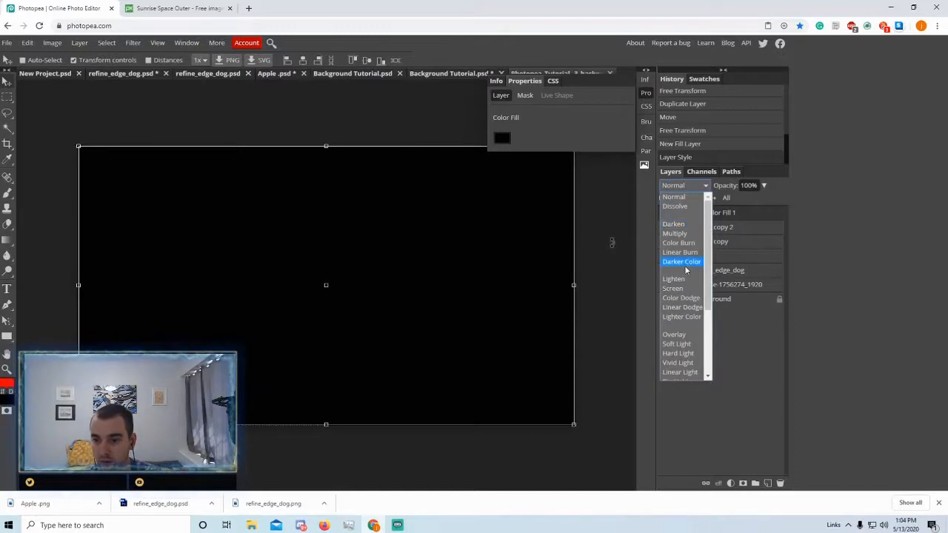
scroll(688, 270, down, 3)
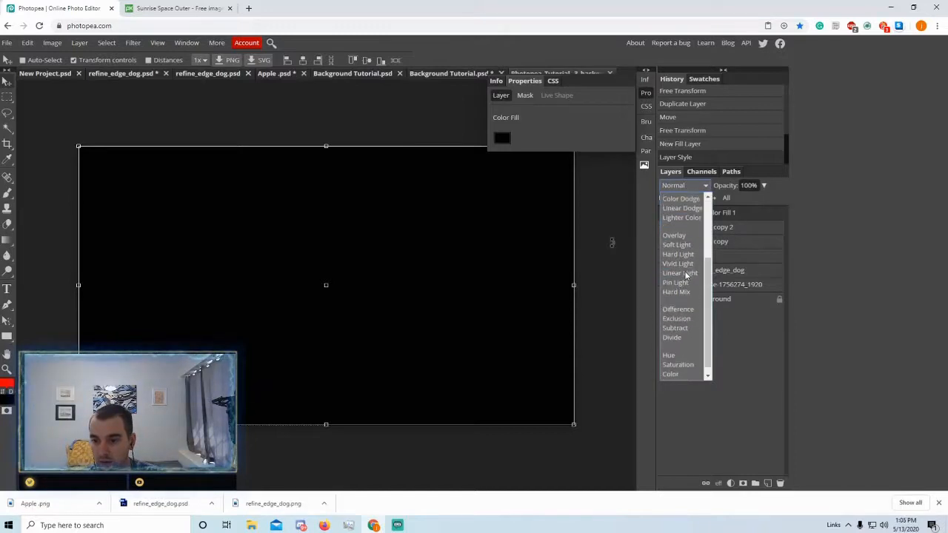
click(685, 374)
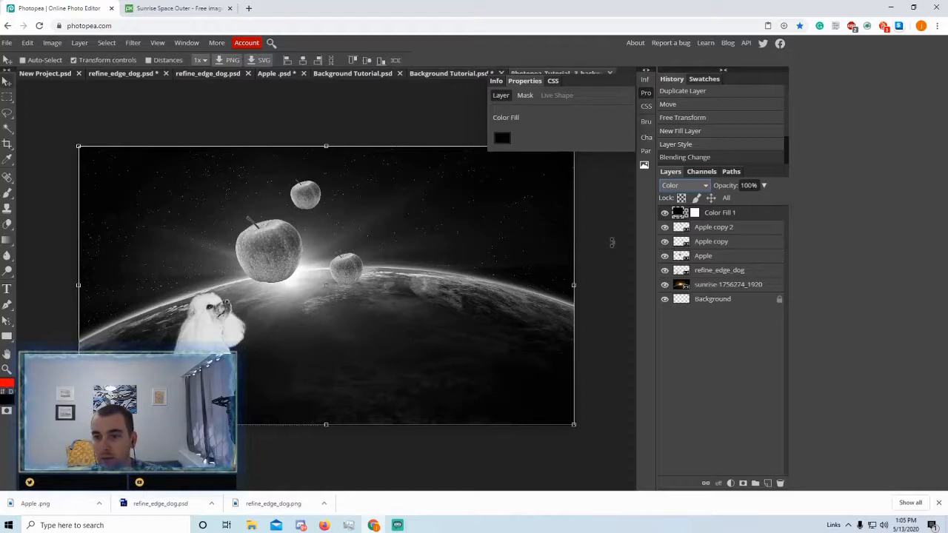
click(766, 187)
drag(765, 197, 690, 206)
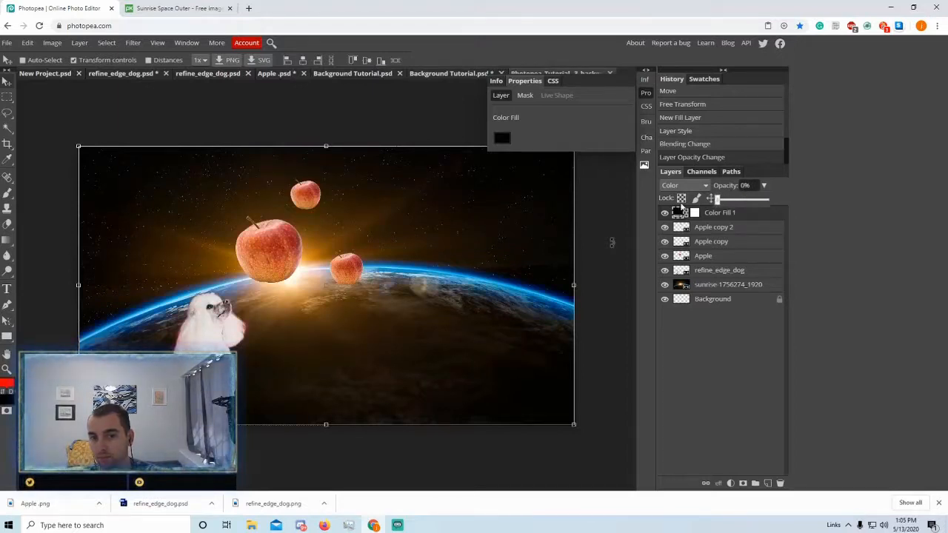
drag(717, 212, 747, 220)
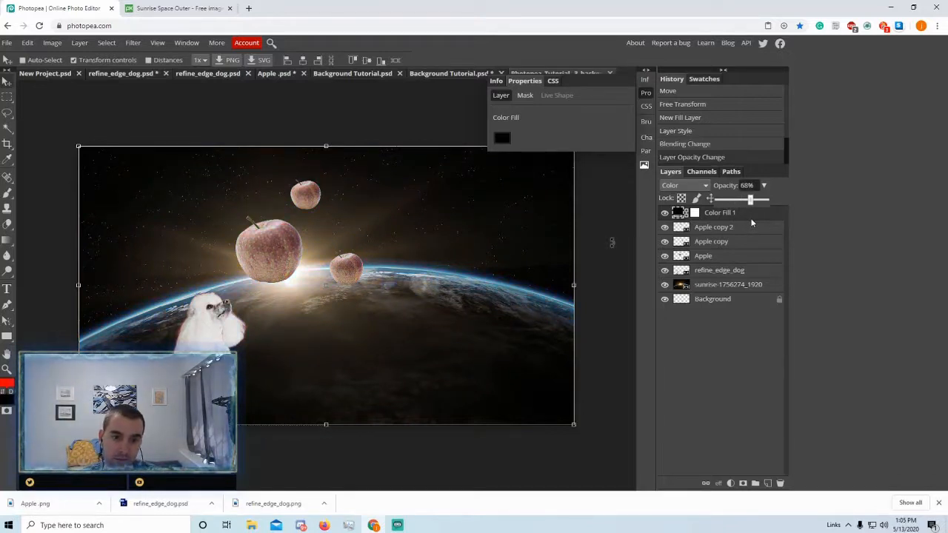
drag(751, 218, 753, 219)
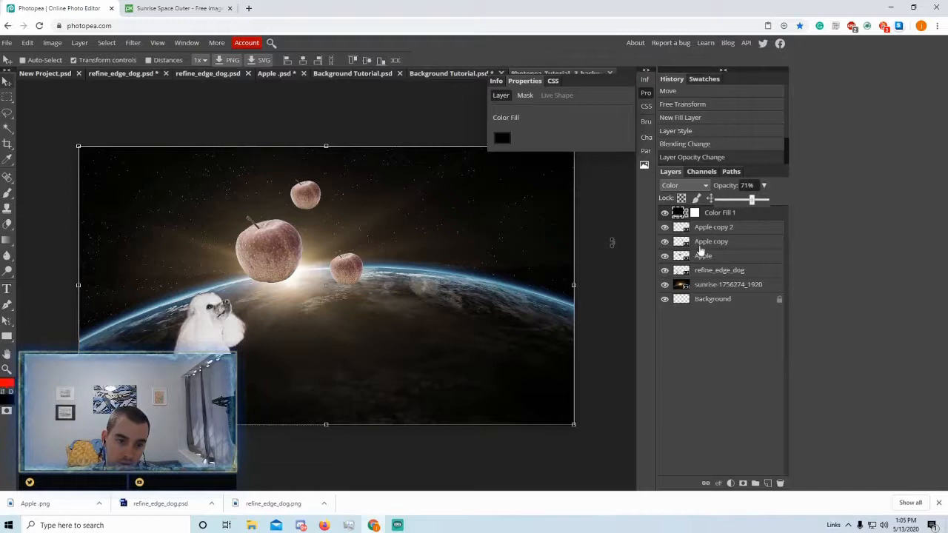
click(727, 400)
click(720, 227)
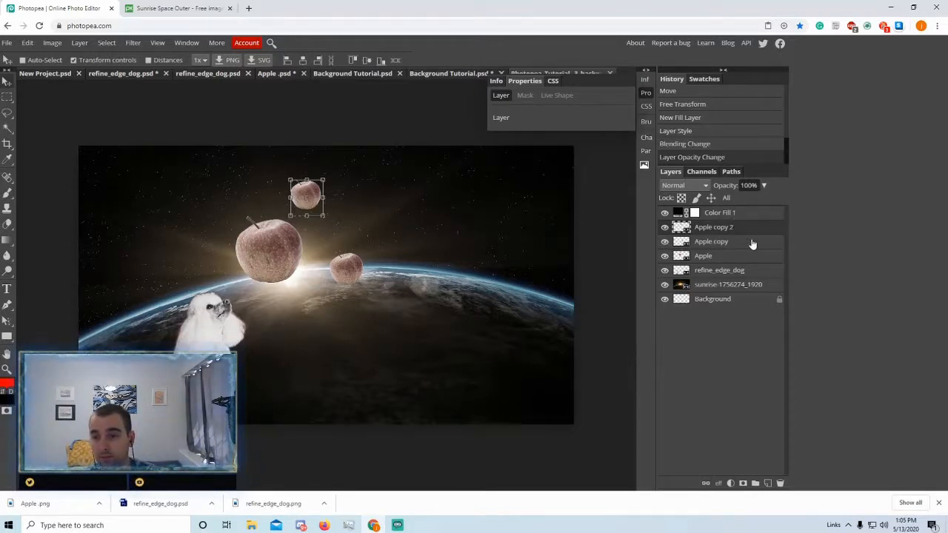
drag(730, 228, 748, 234)
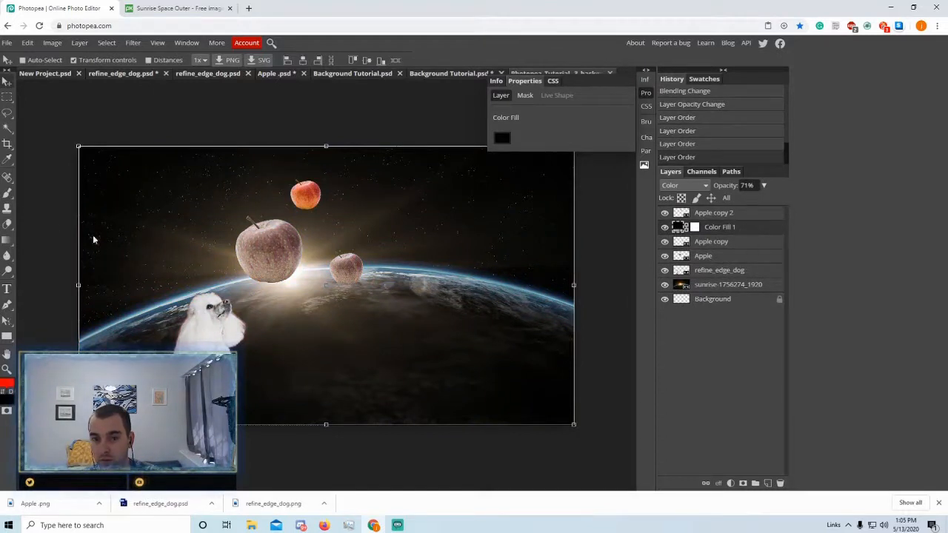
drag(723, 231, 738, 271)
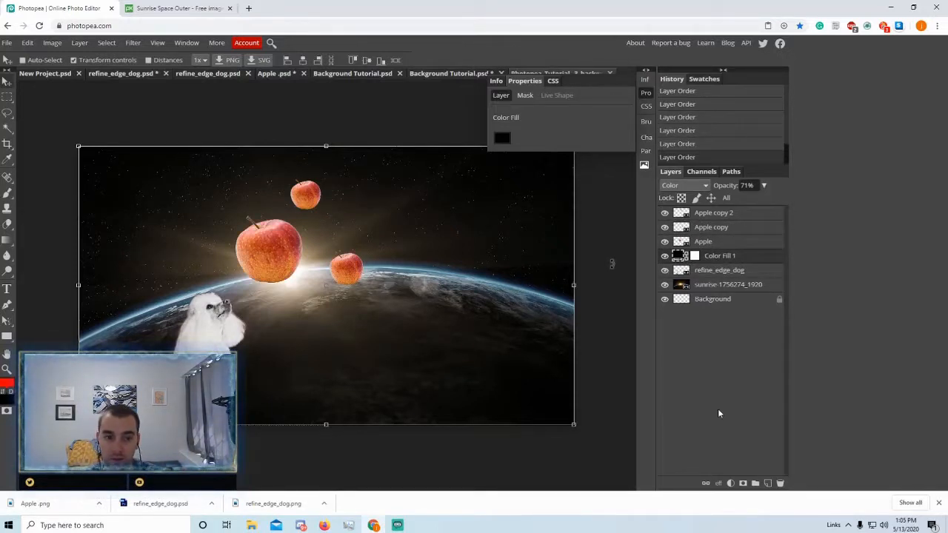
drag(715, 257, 739, 219)
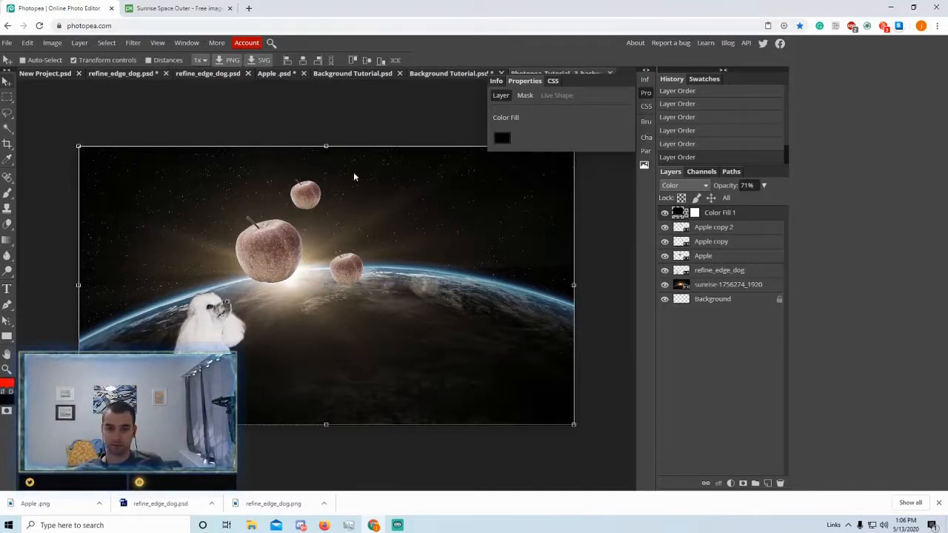
key(super+Down)
key(super+Right)
key(super+Left)
key(super+Up)
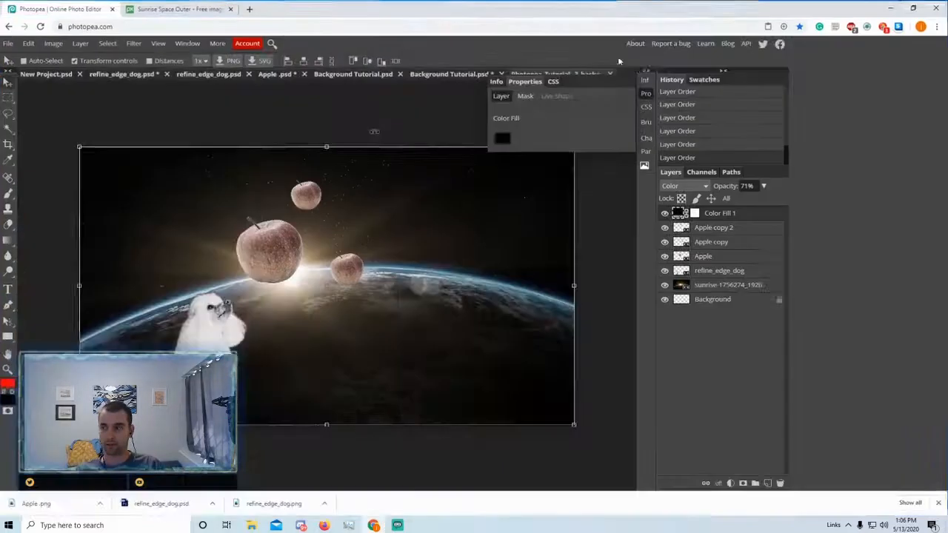
key(alt+Tab)
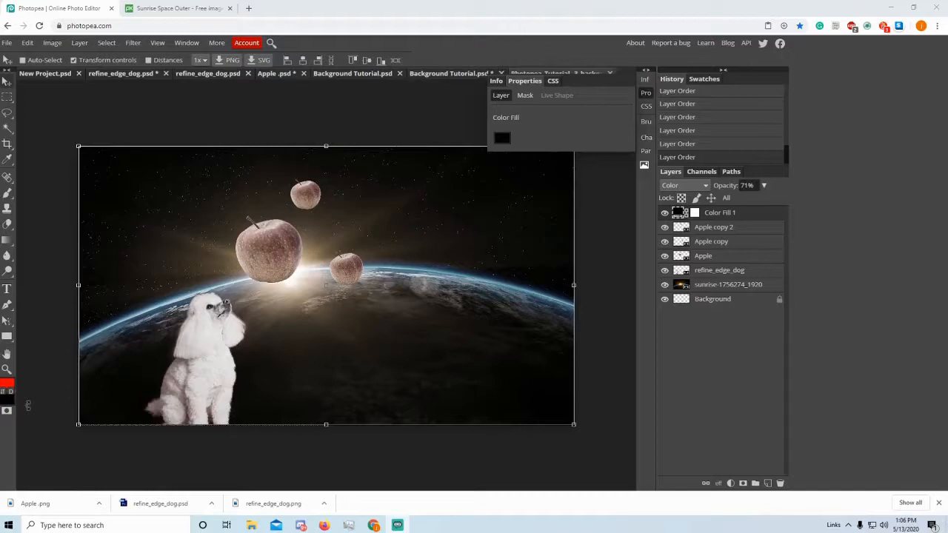
- Open the File menu to reach the save and export commands for the finished composite
click(6, 43)
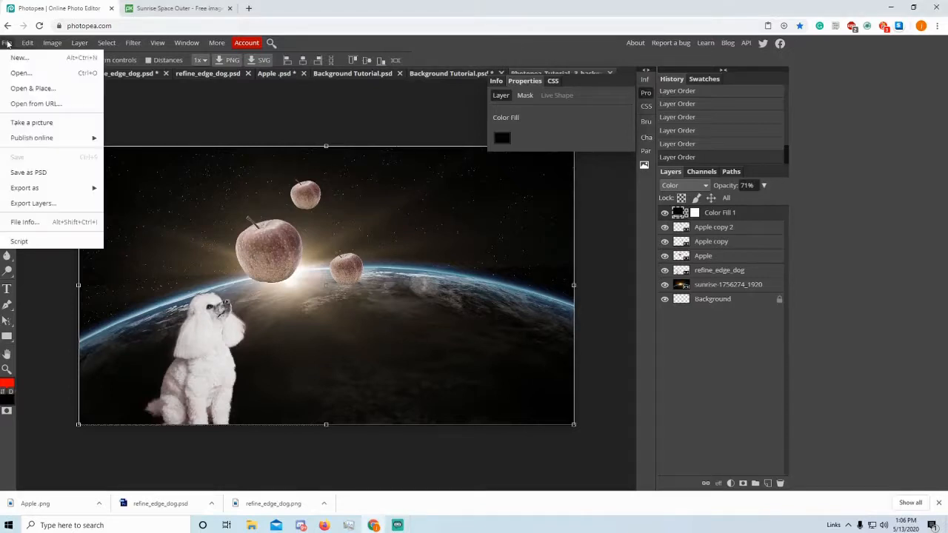